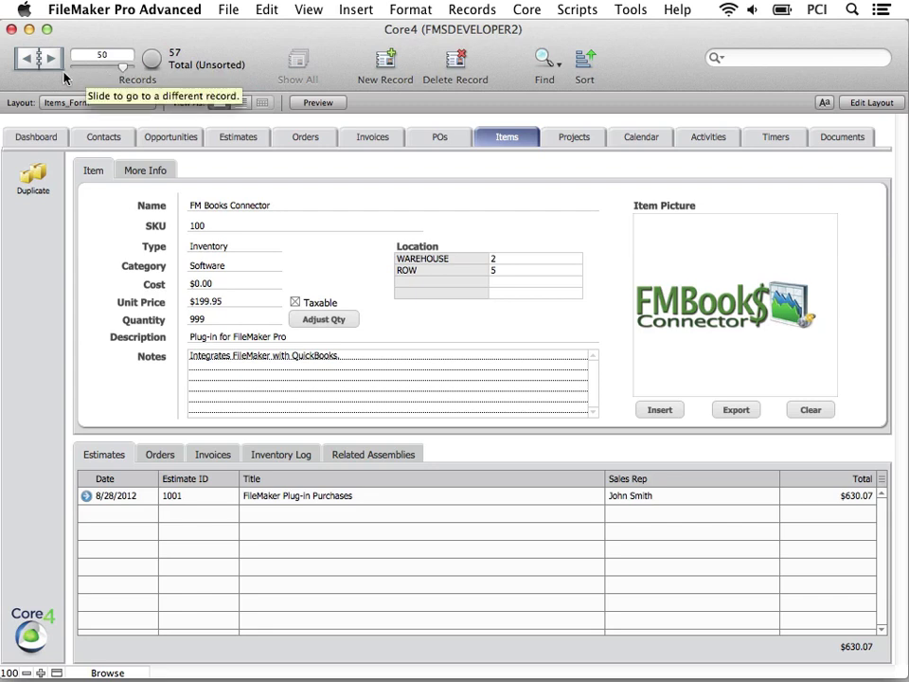
Page forward through three item records in the form view
click(54, 59)
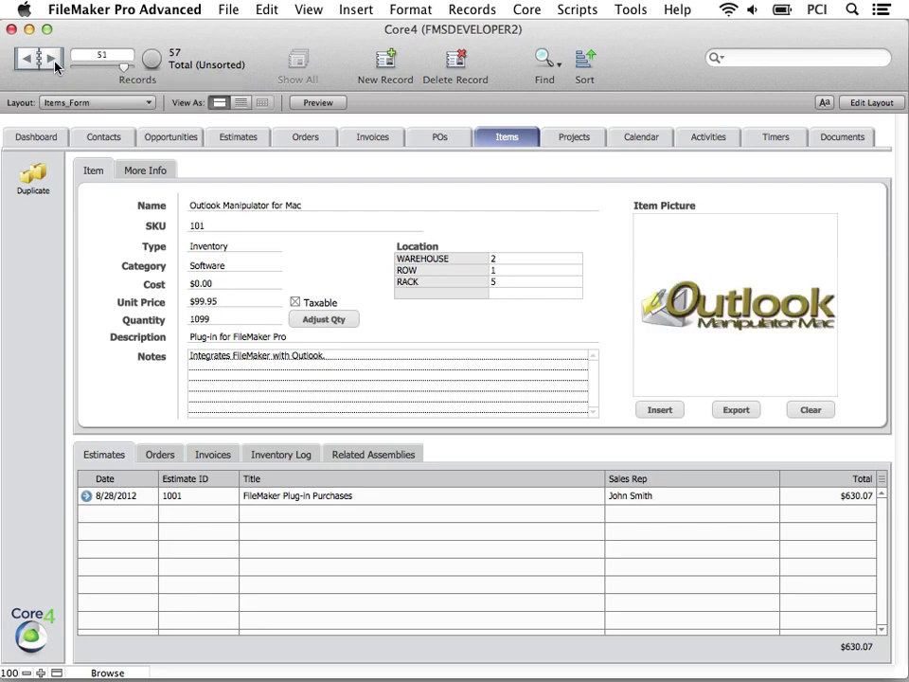
click(54, 61)
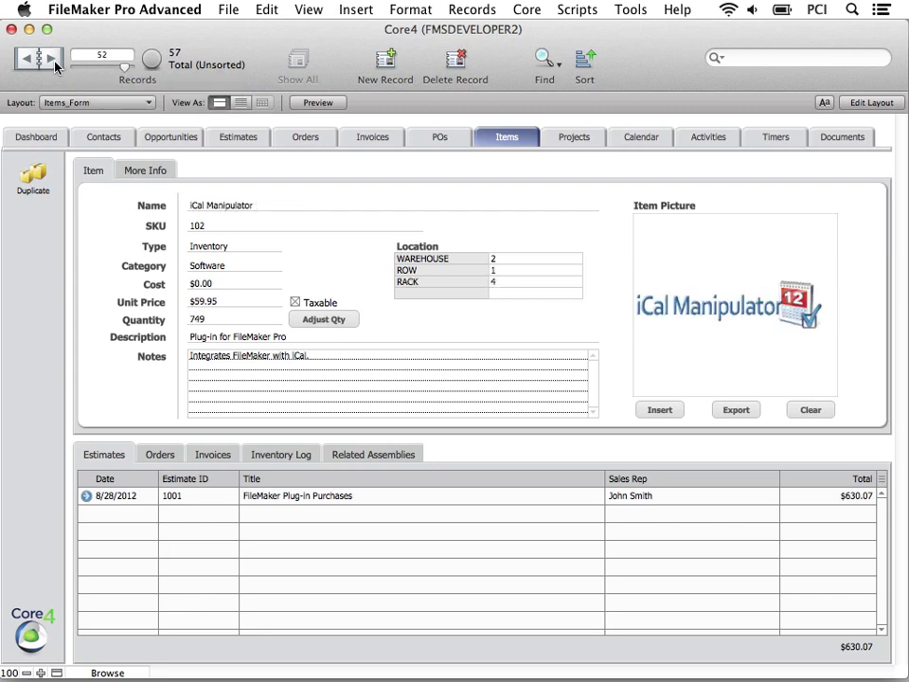
click(54, 61)
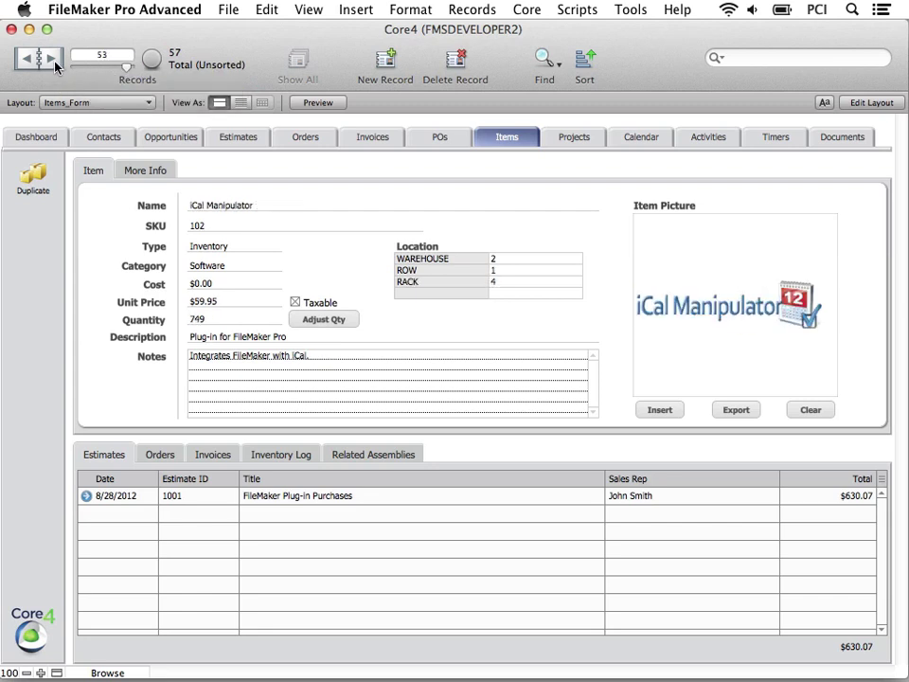
Look through the items as a list and open the Address Book Manipulator record from it
click(242, 107)
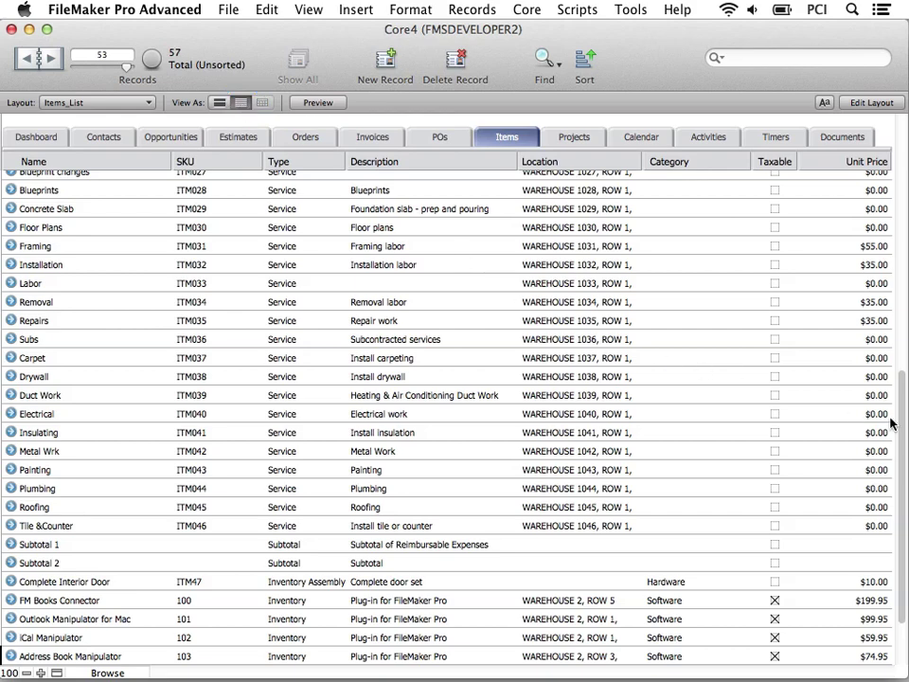
scroll(901, 422, down, 1)
drag(901, 424, 902, 477)
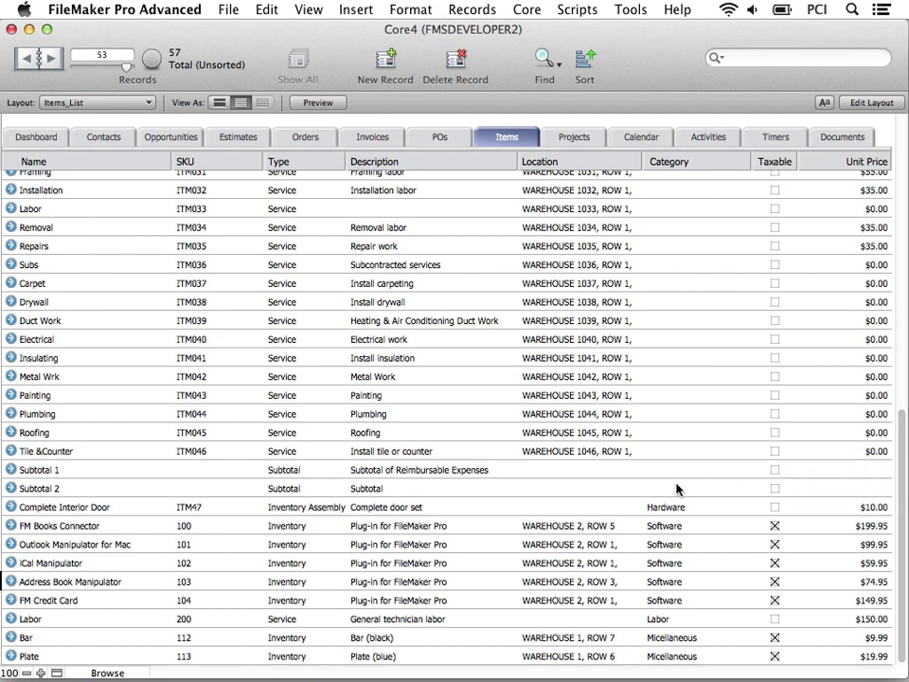
click(11, 587)
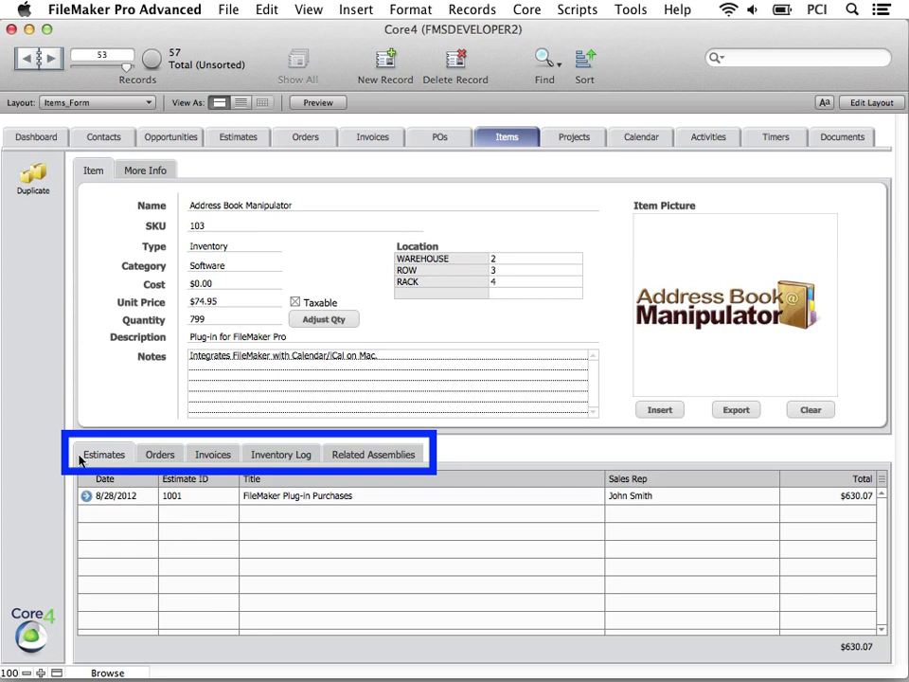
Review the Address Book Manipulator's orders, invoices, inventory log, related assemblies and additional item information
click(174, 455)
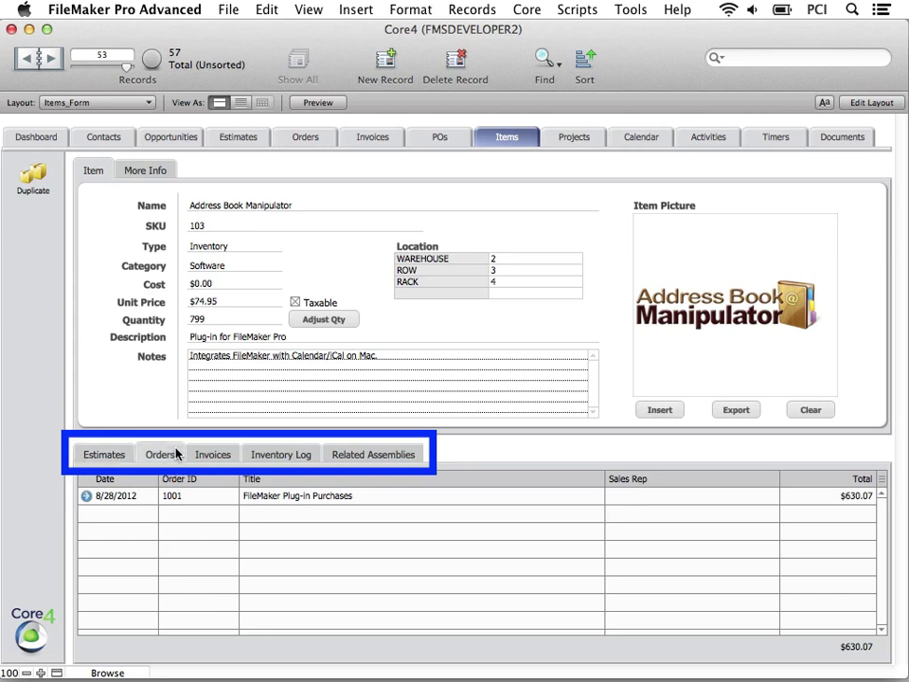
click(232, 454)
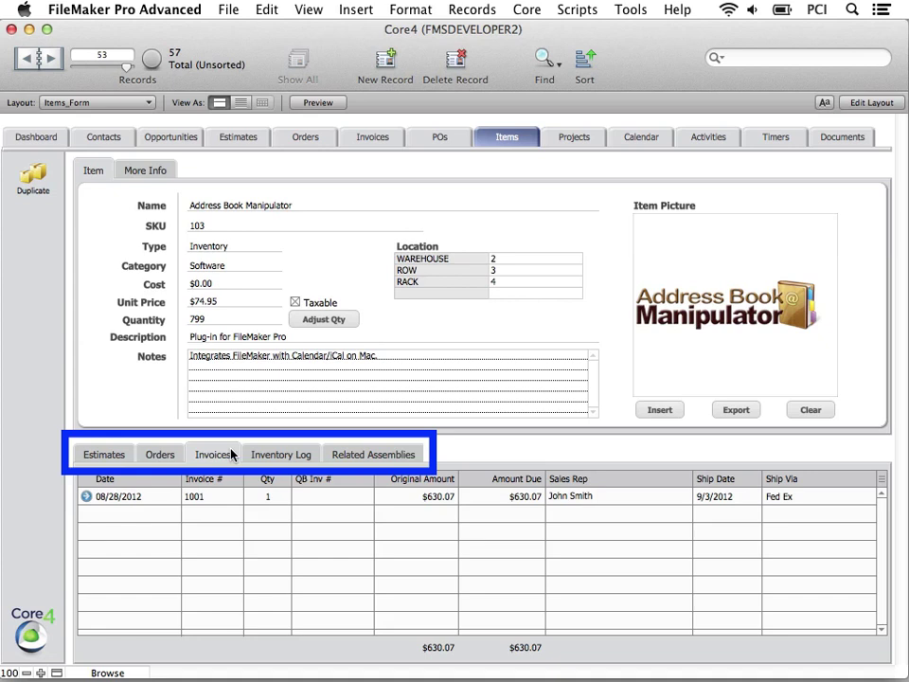
click(280, 455)
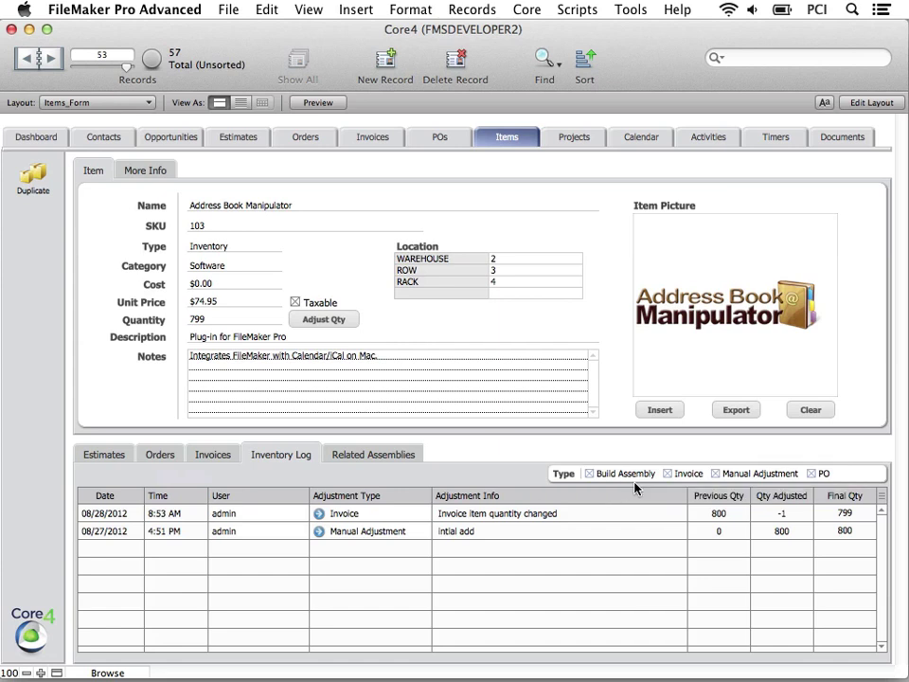
click(396, 456)
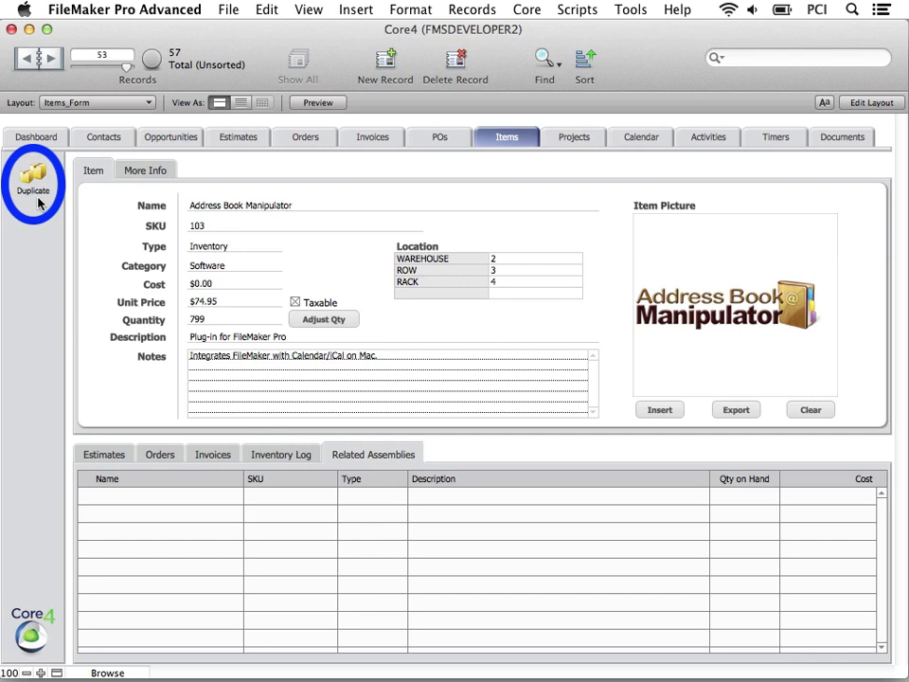
click(173, 172)
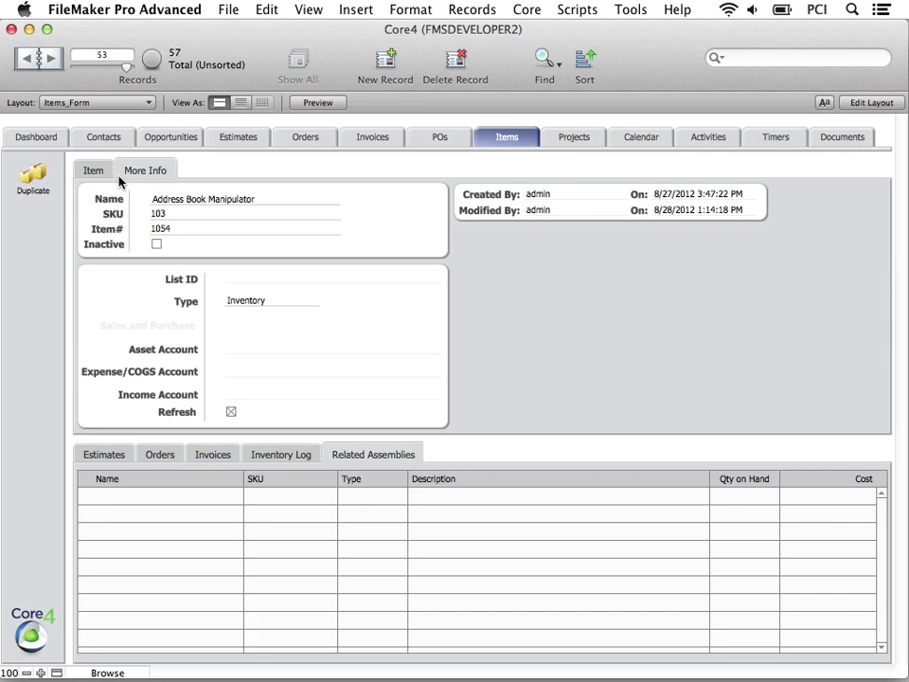
click(92, 171)
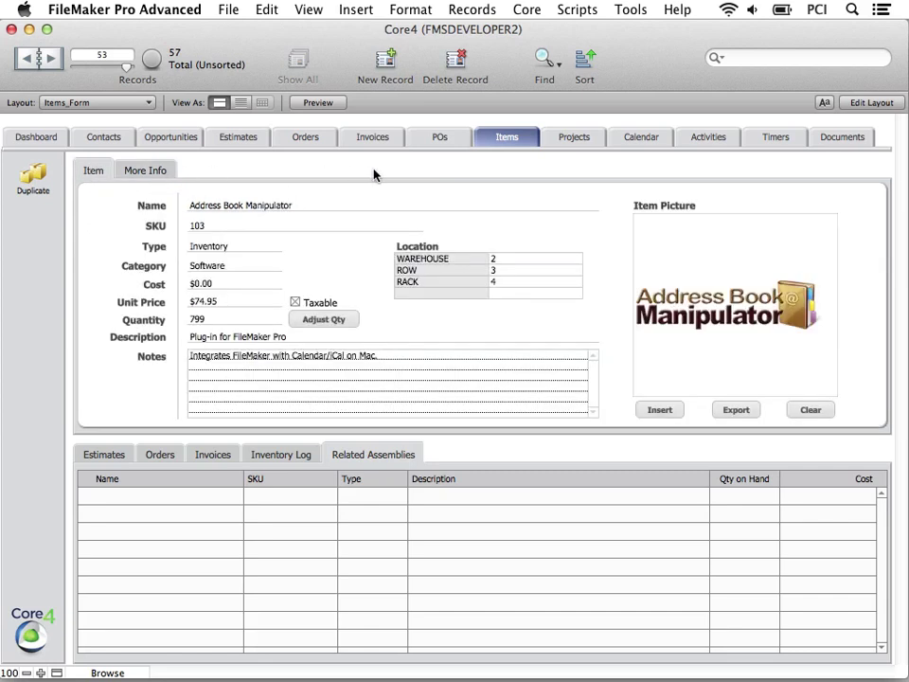
Create a new item record named Triangle with SKU 114
click(386, 63)
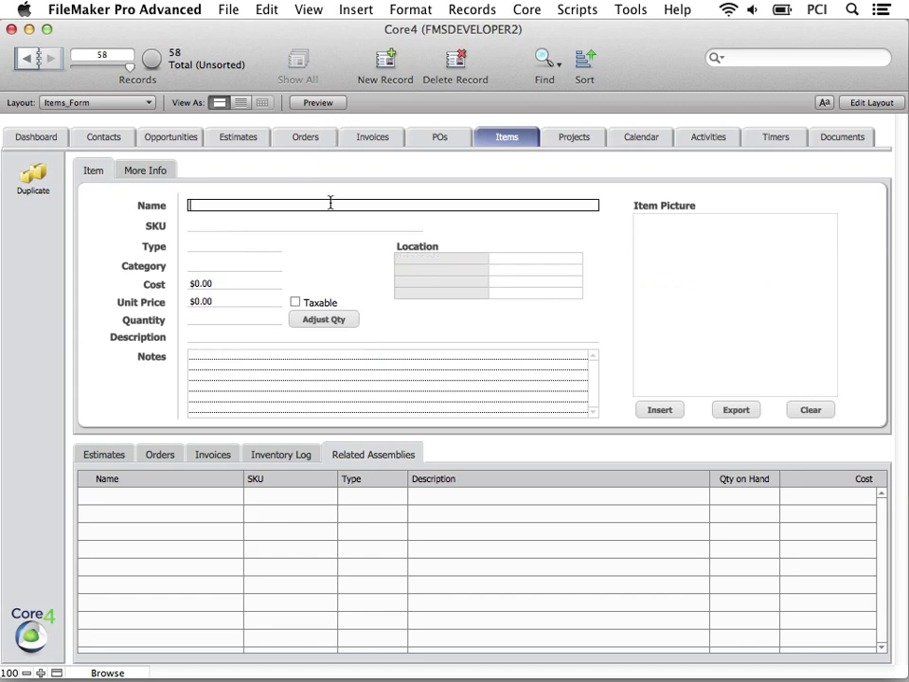
text(Triangle)
key(Tab)
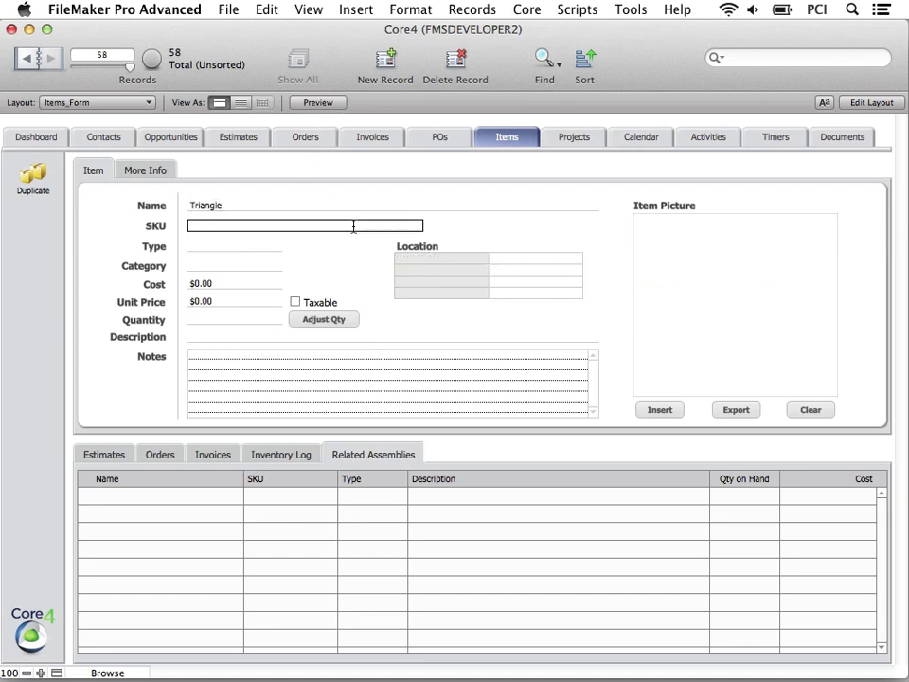
text(114)
click(447, 231)
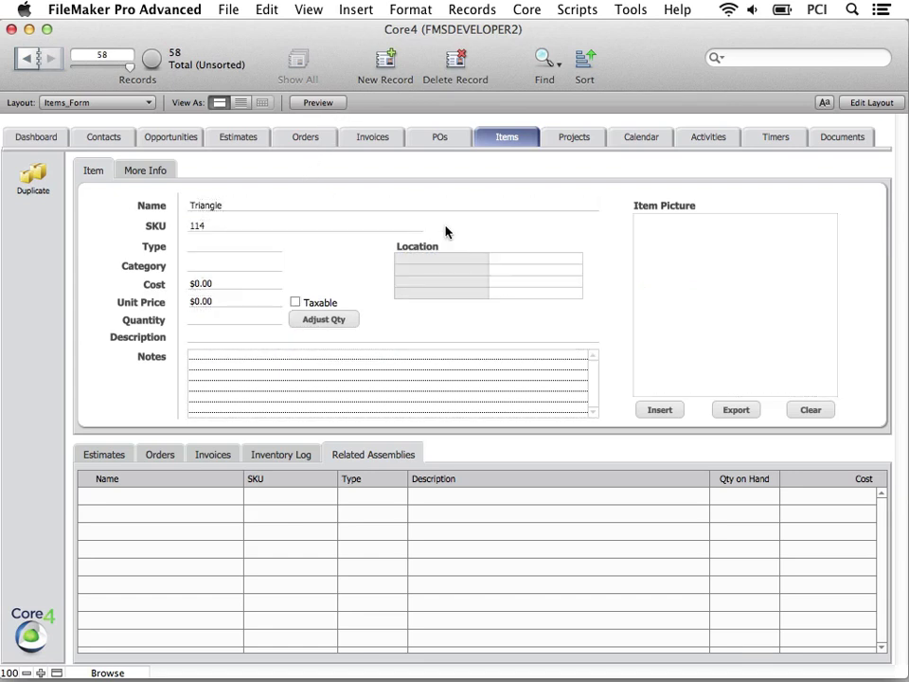
Set the Triangle item's type to Inventory Assembly and its category to Micellaneous
click(264, 247)
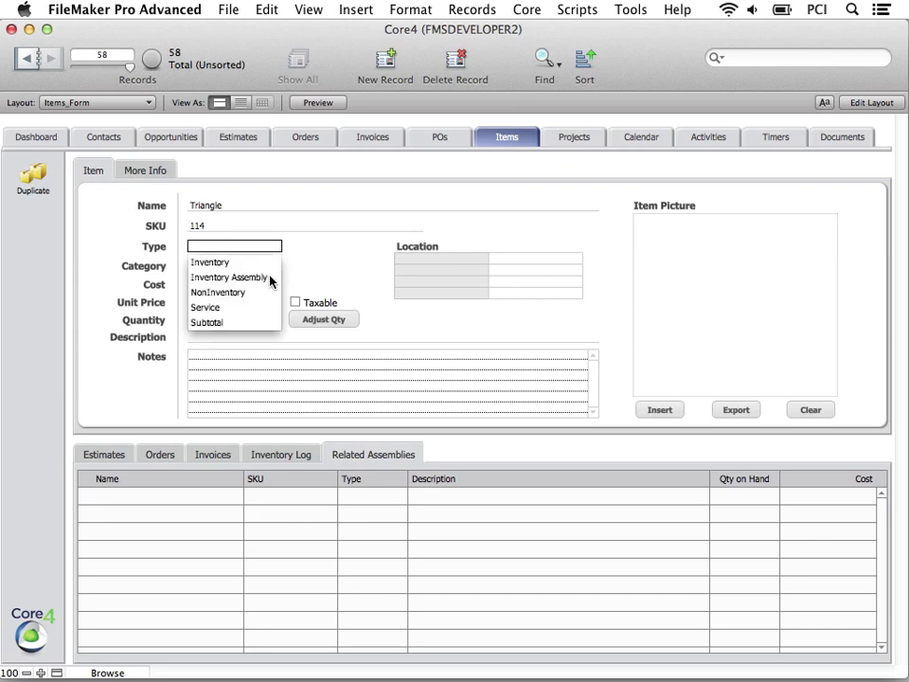
click(270, 279)
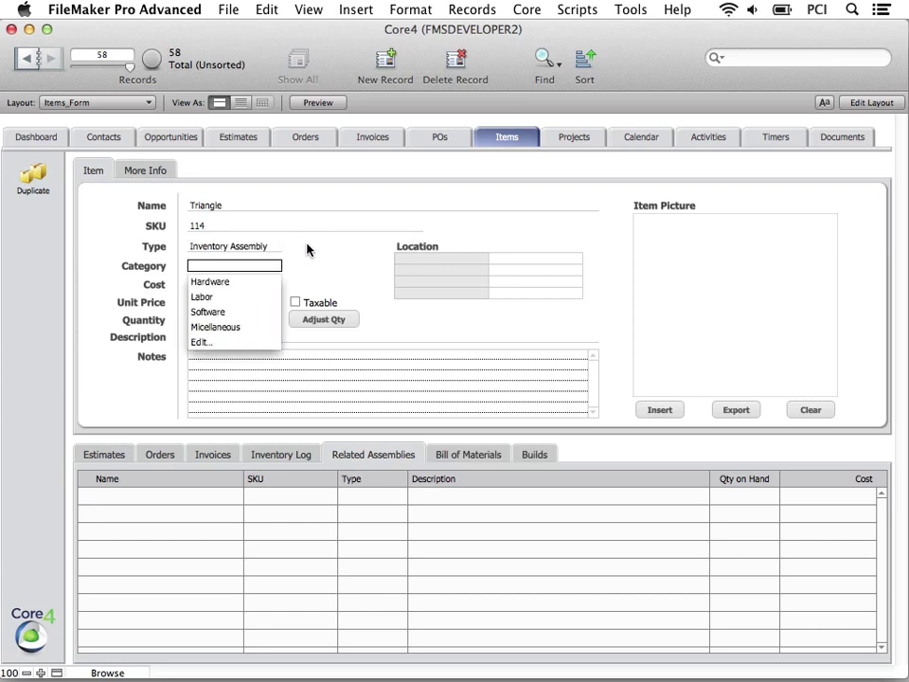
click(306, 250)
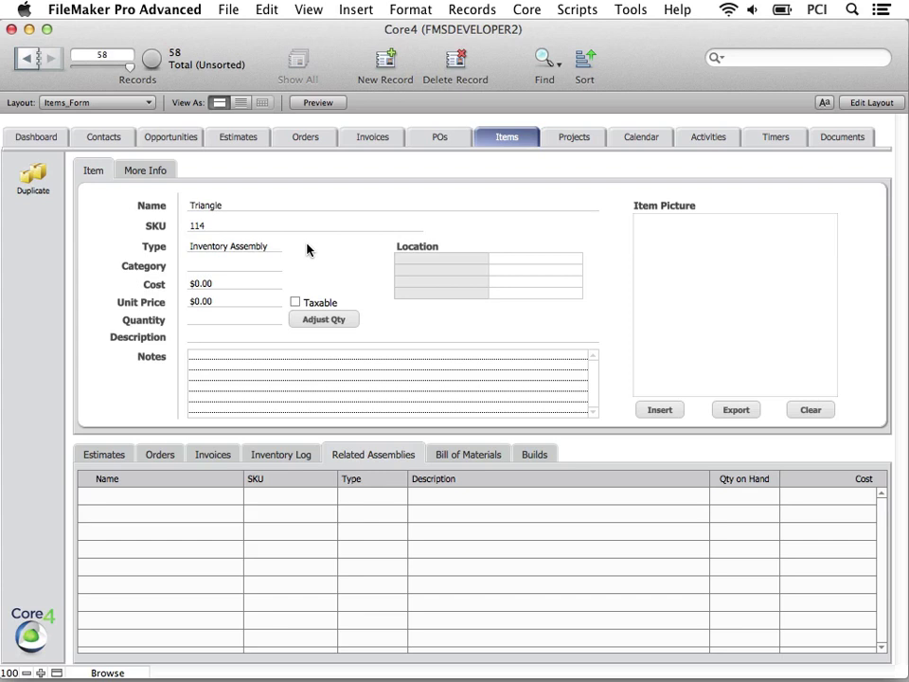
click(275, 266)
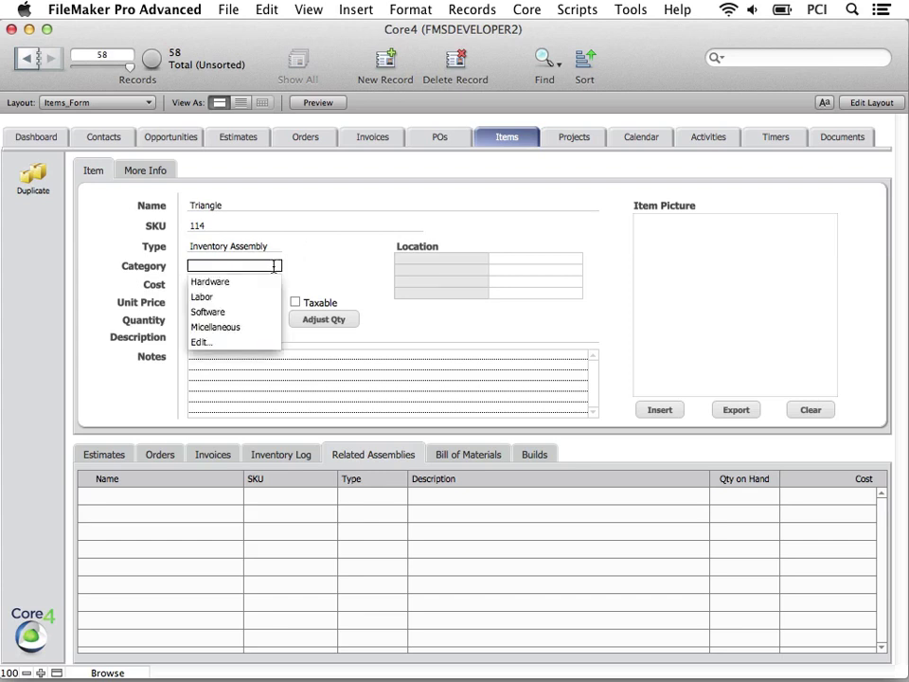
click(262, 326)
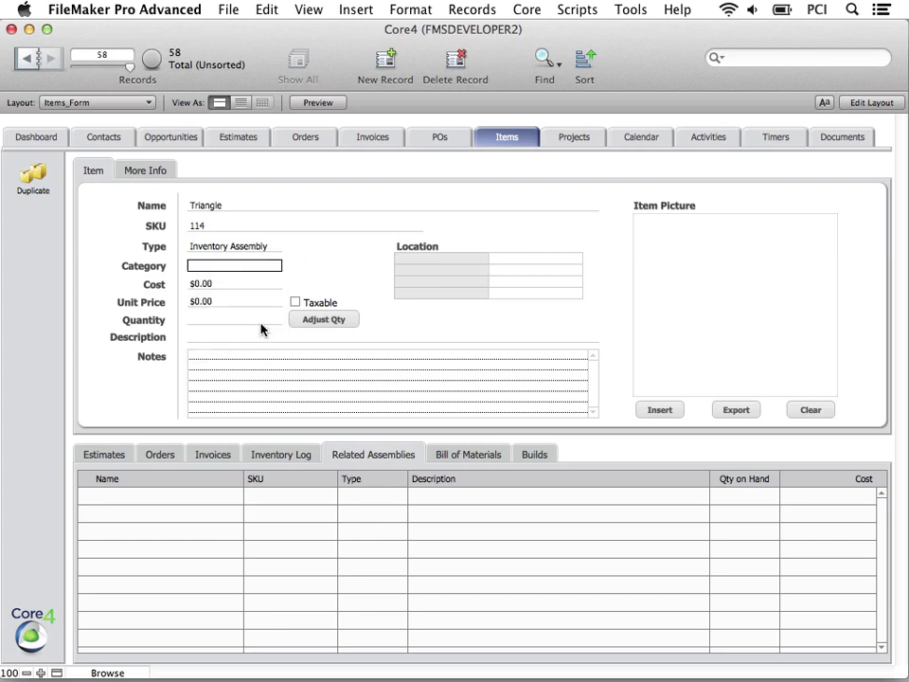
Enter a cost of 15 and a unit price of 25 for the Triangle item and mark it taxable
key(Tab)
text(15)
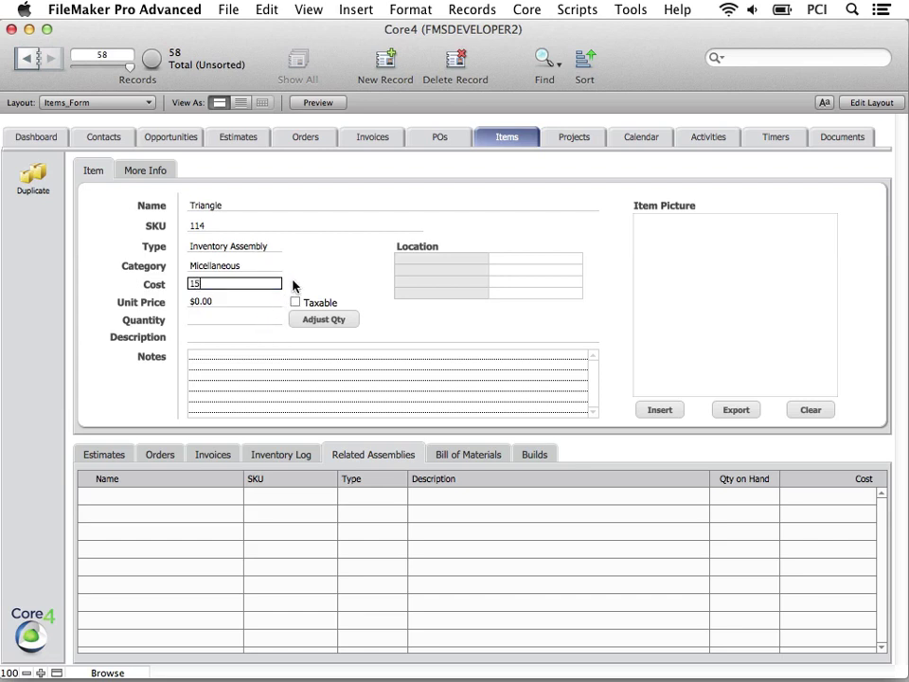
key(Tab)
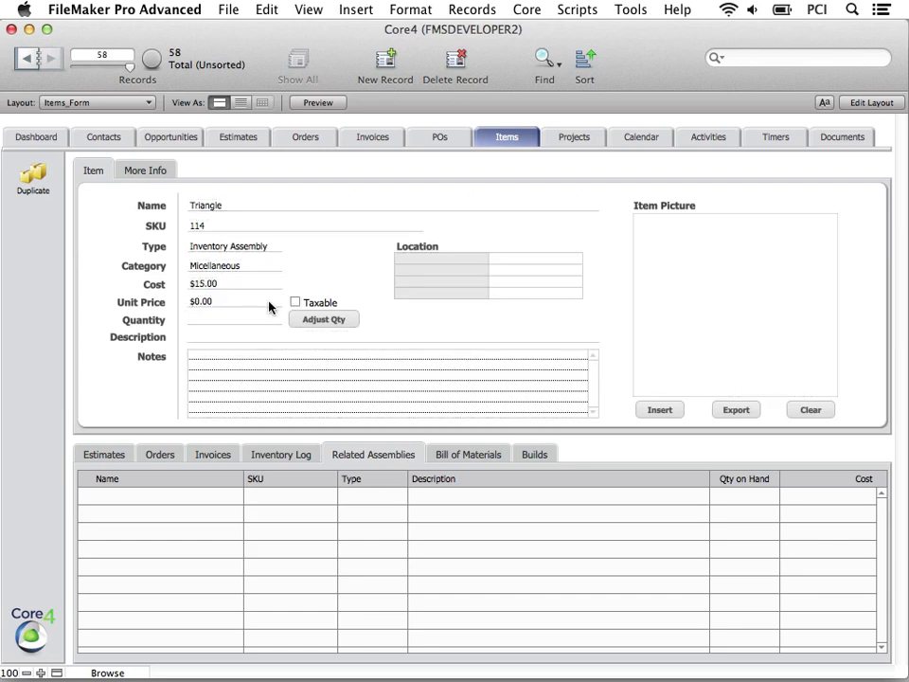
click(270, 304)
text(25)
key(Return)
click(295, 303)
click(348, 304)
Adjust the Triangle item's inventory by adding 500 units with the adjustment info "initial add"
click(293, 323)
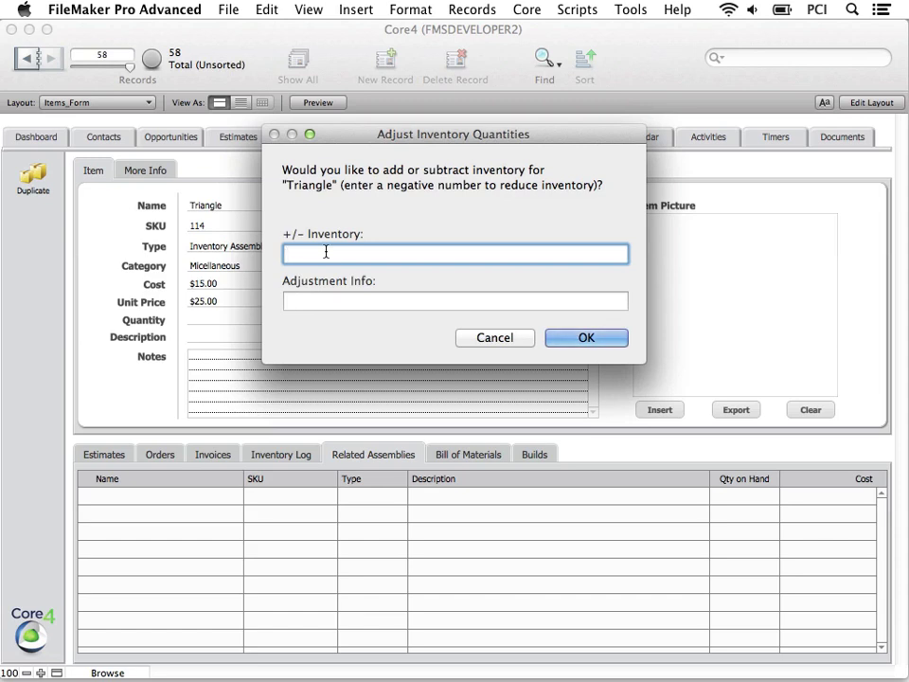
text(500)
key(Tab)
text(initial ad)
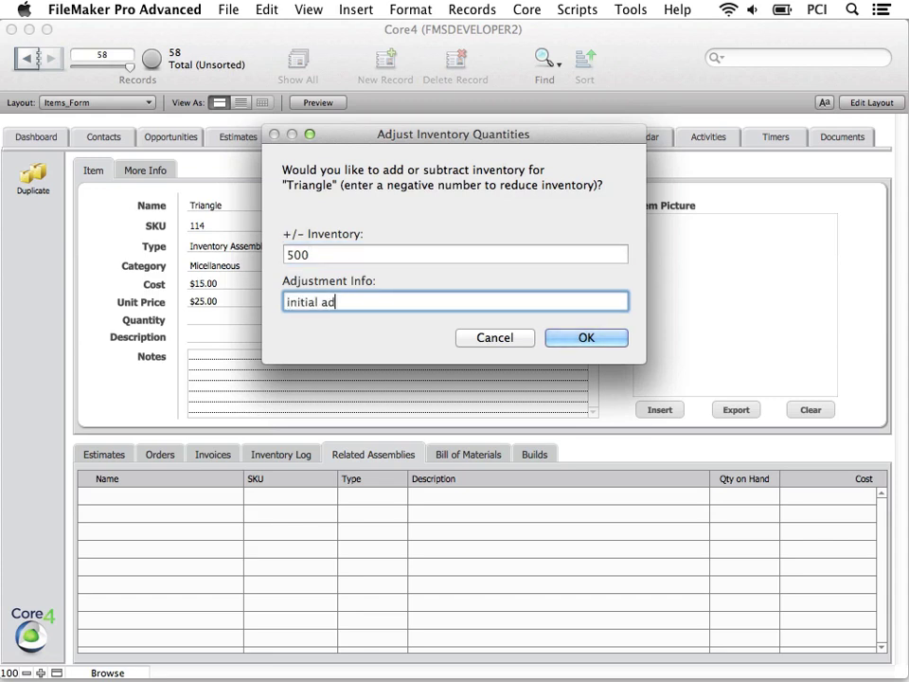
text(d)
click(597, 340)
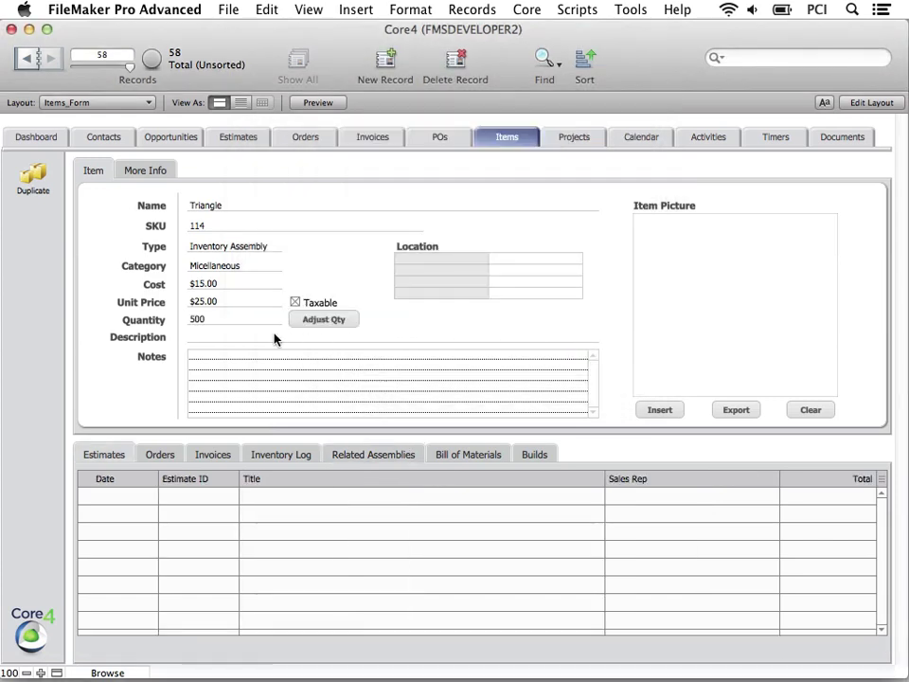
Enter the description "Triangle (black/blue)" and the notes "Composed of the following:", "-3 bars" and "-1 plate" on separate lines
click(237, 336)
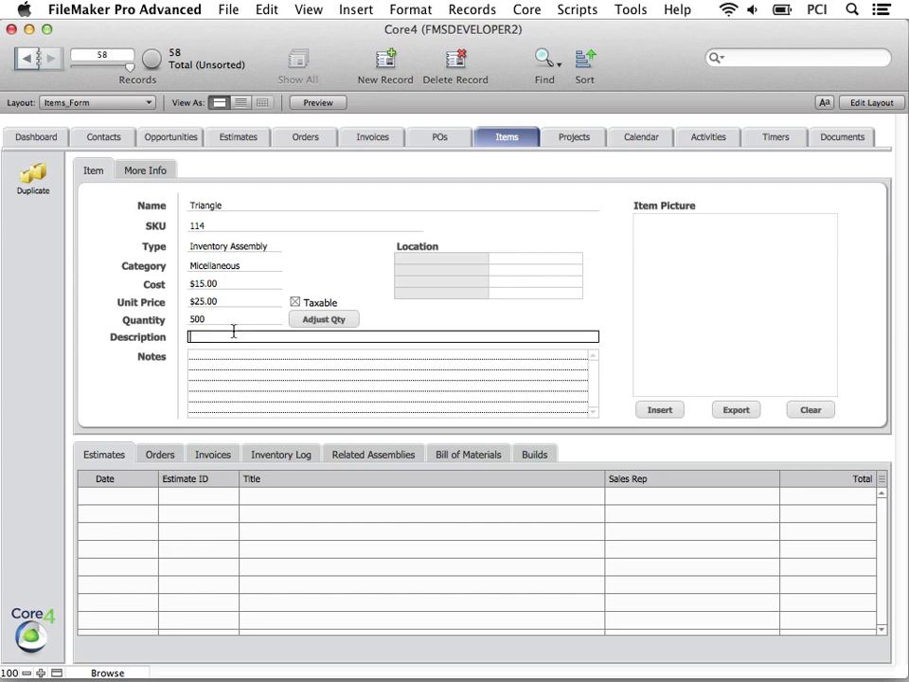
text(Triangle (black/blue))
key(Tab)
text(Com)
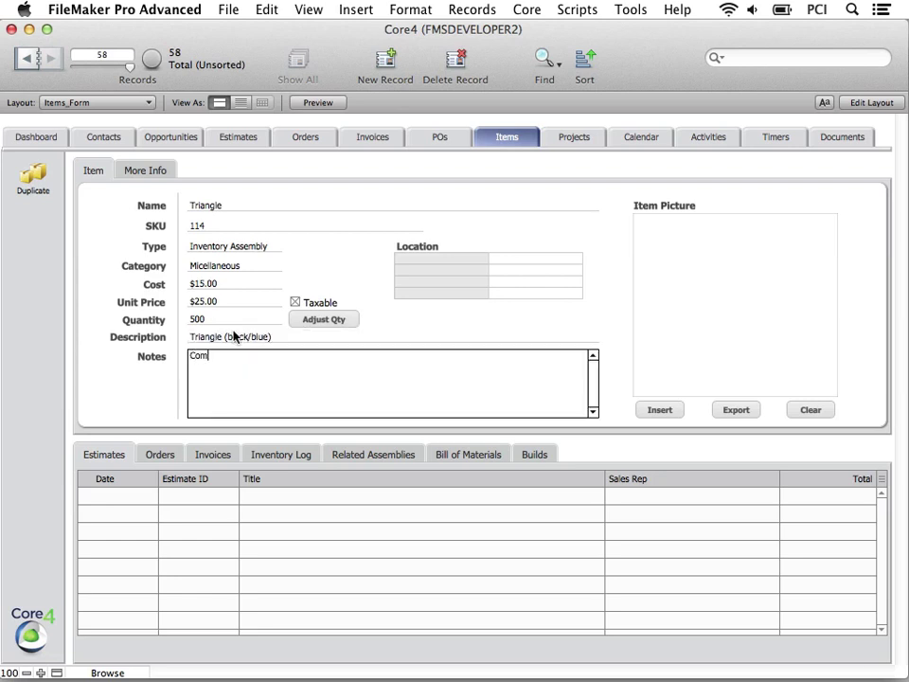
text(posed of the following:)
key(Return)
text(-)
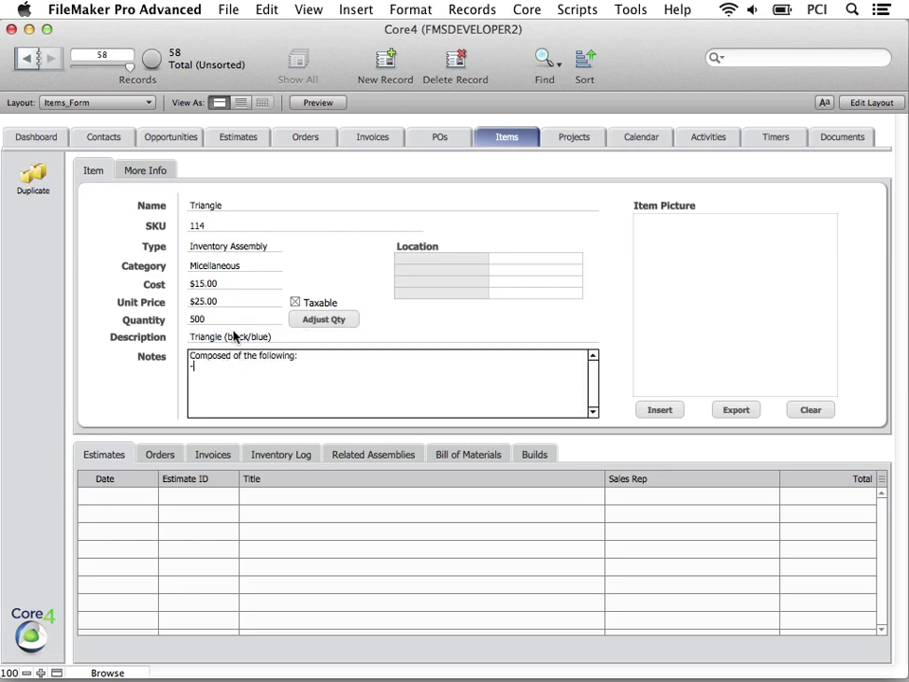
text(3 bars)
key(Return)
text(-1 plate)
click(424, 334)
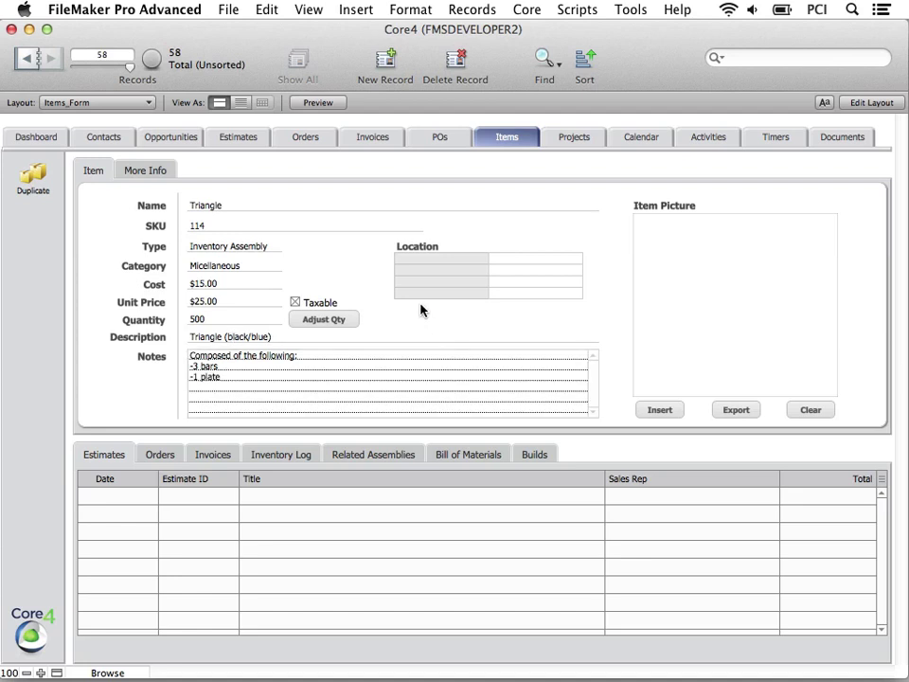
Set the Triangle item's location to WAREHOUSE 1, ROW 2, RACK 3
click(423, 259)
click(424, 275)
key(Tab)
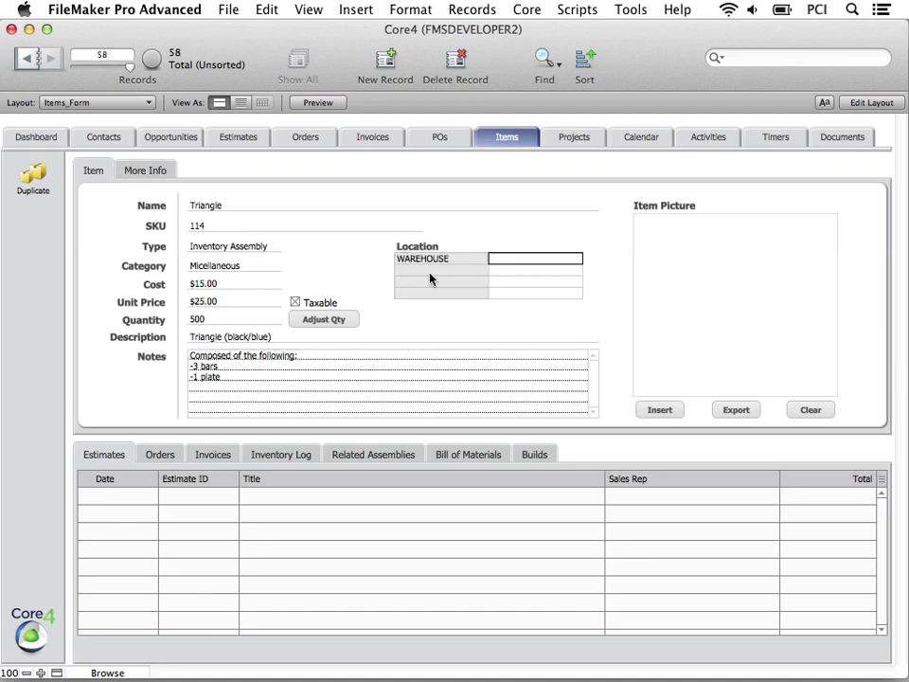
text(1)
key(Tab)
click(435, 285)
key(Tab)
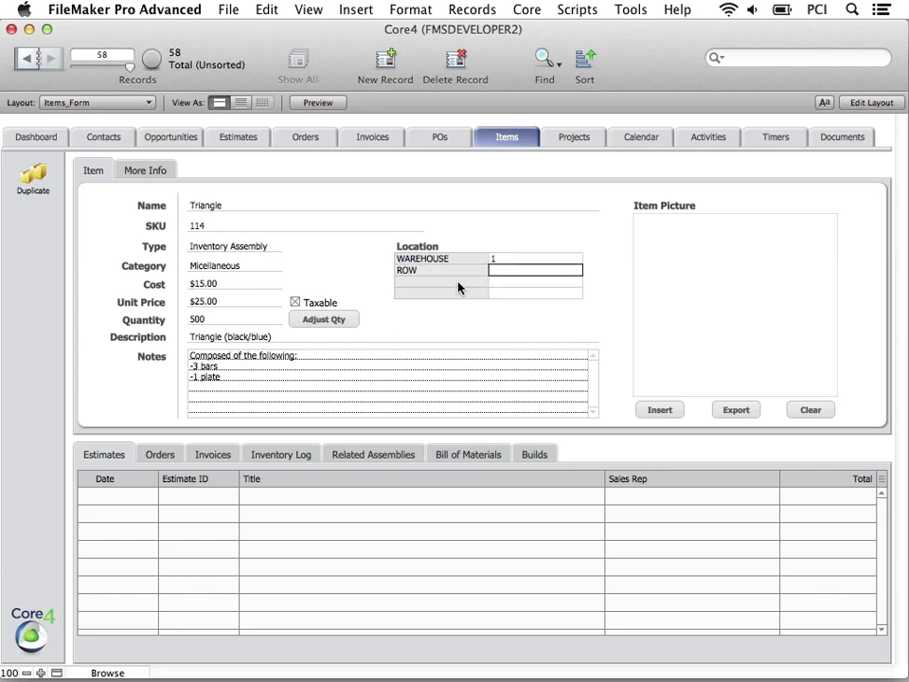
text(2)
key(Tab)
click(466, 298)
key(Tab)
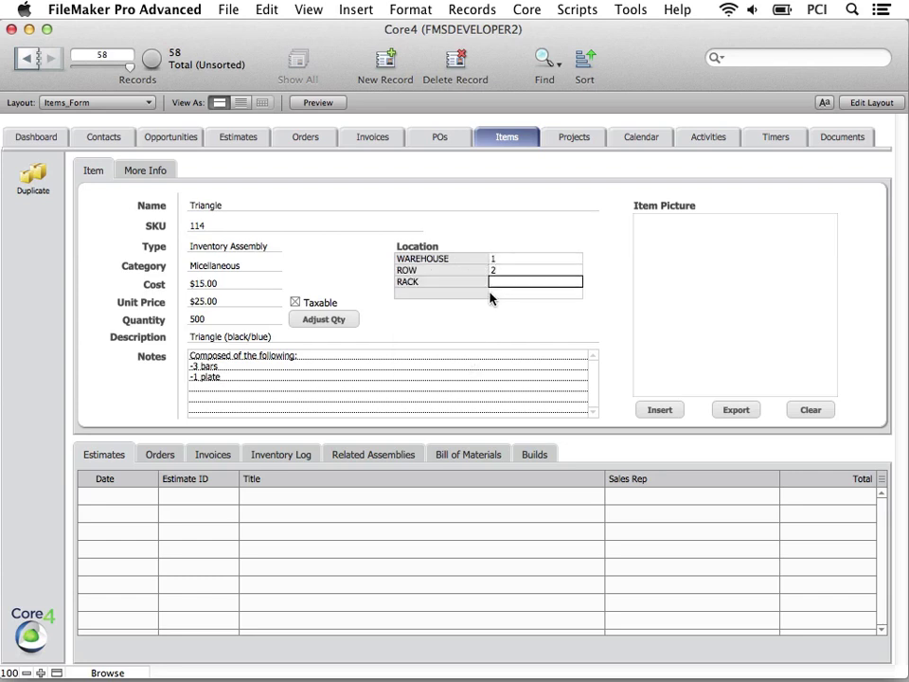
text(3)
click(497, 318)
Insert final_triangle.png from the Desktop as the Triangle item's picture
click(681, 414)
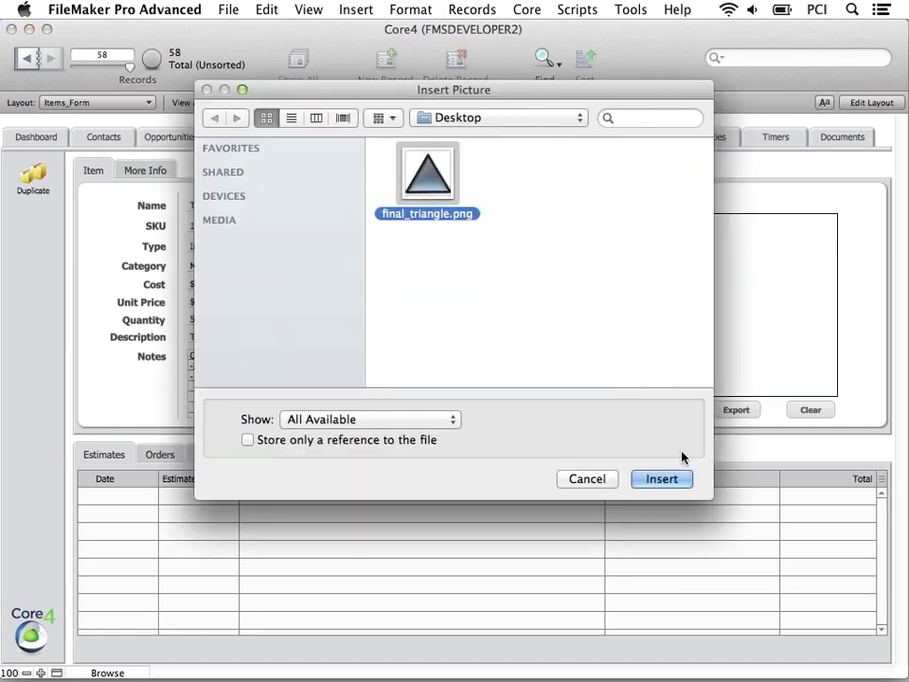
click(685, 479)
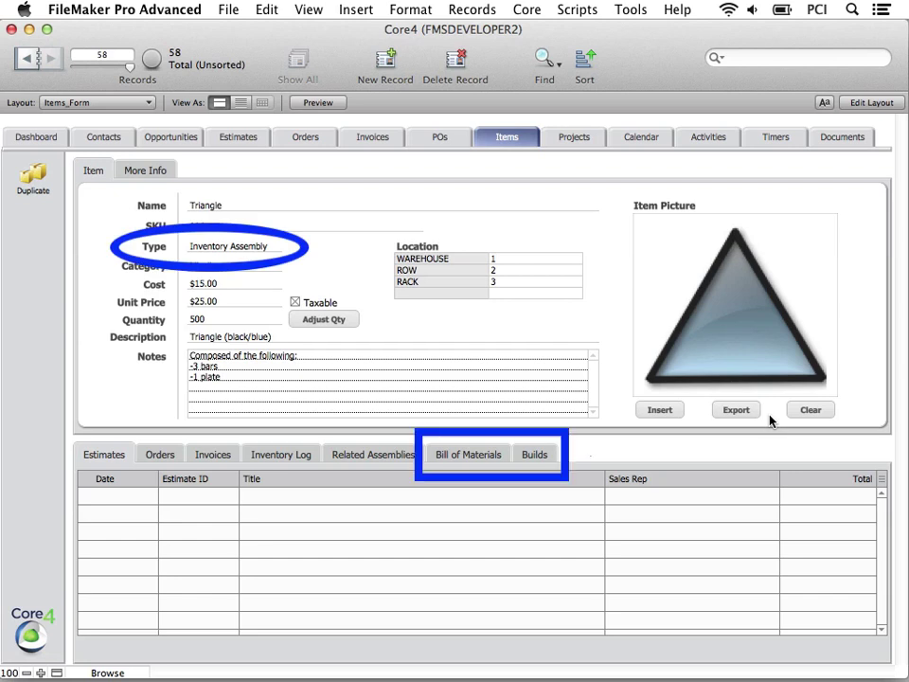
Add the Bar (112) and Plate (113) items as components in the Triangle's bill of materials
click(477, 456)
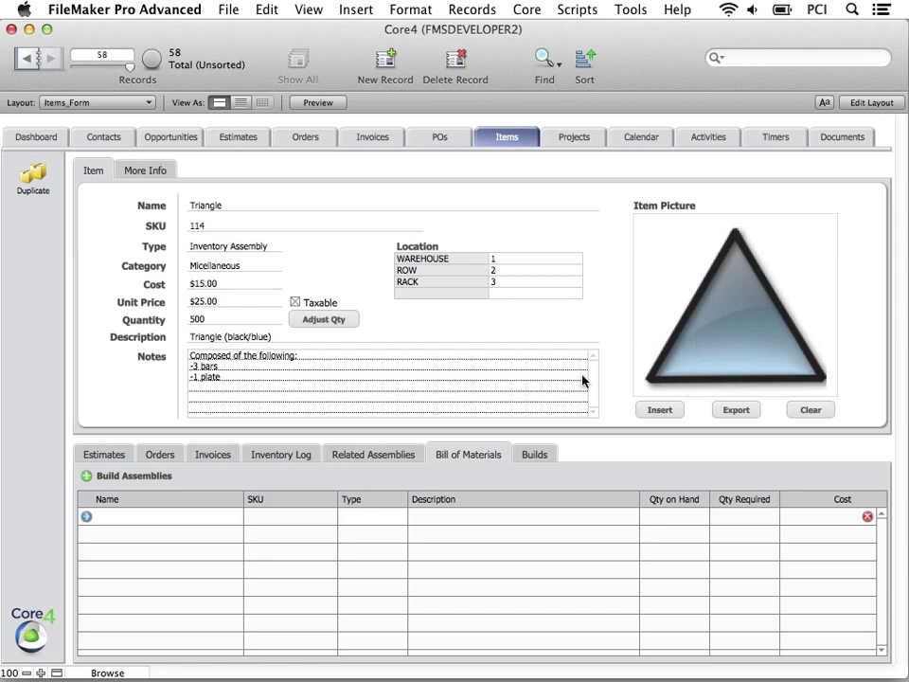
click(183, 517)
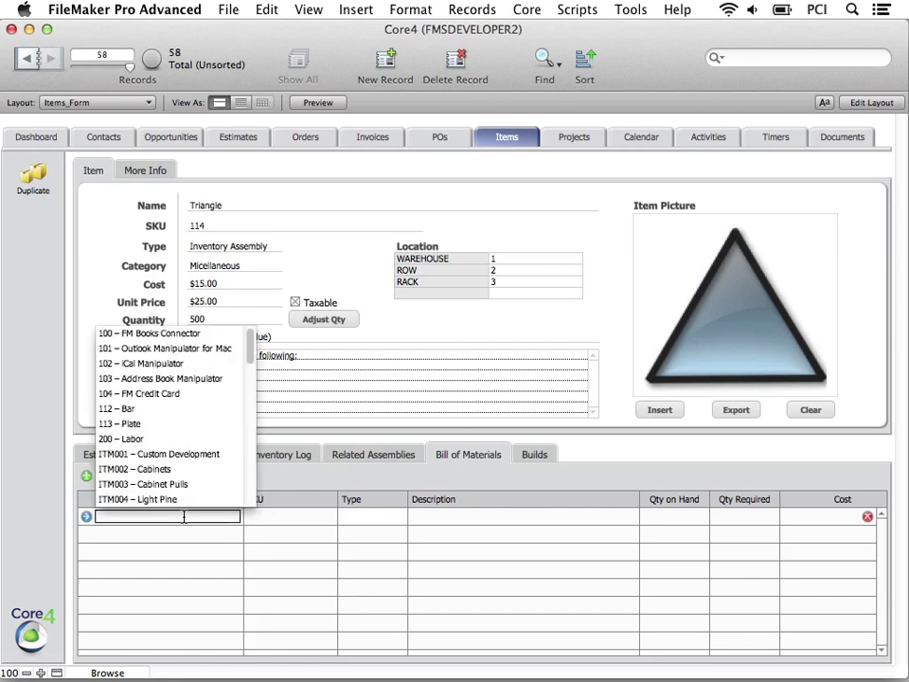
click(118, 408)
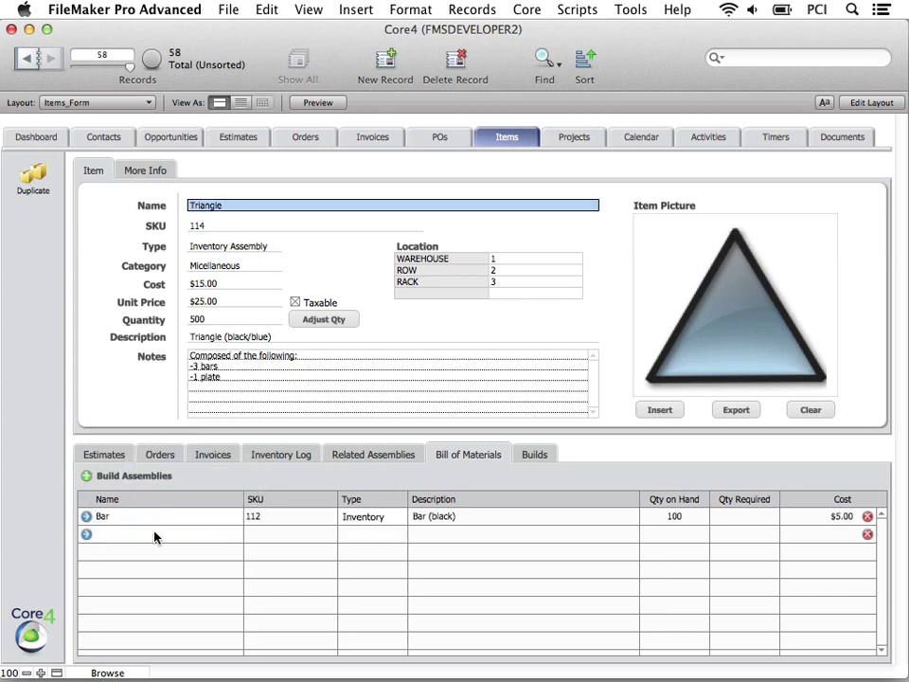
click(131, 442)
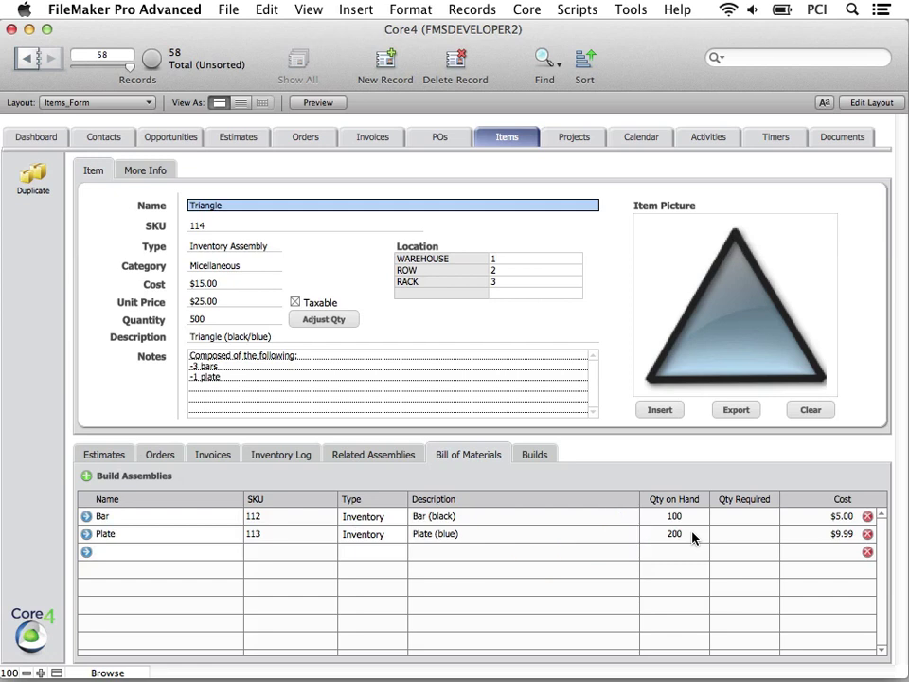
Set the required quantity to 3 for Bar and 1 for Plate in the bill of materials
click(742, 518)
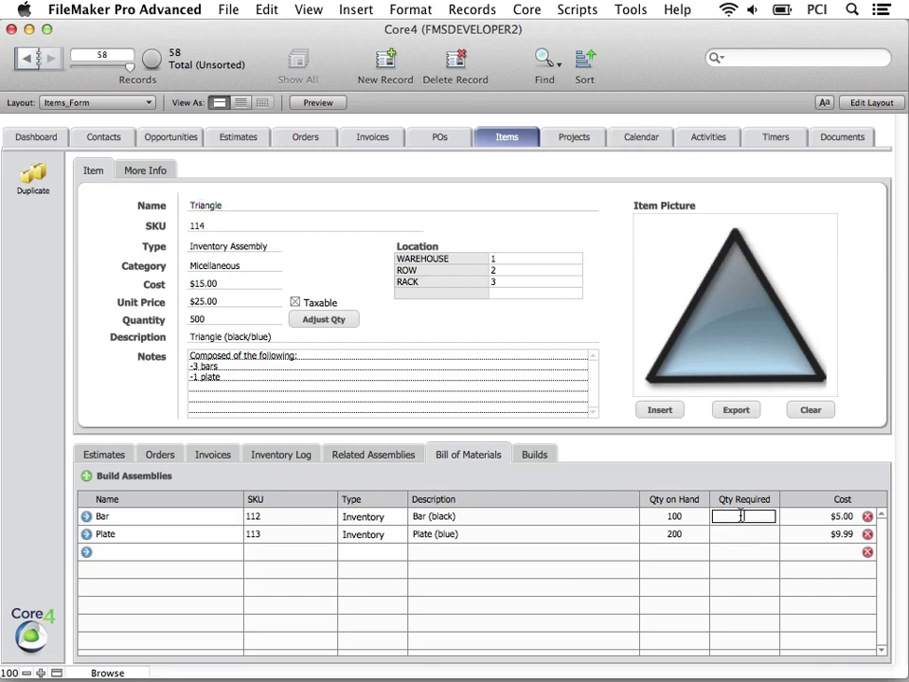
text(3)
click(744, 533)
text(1)
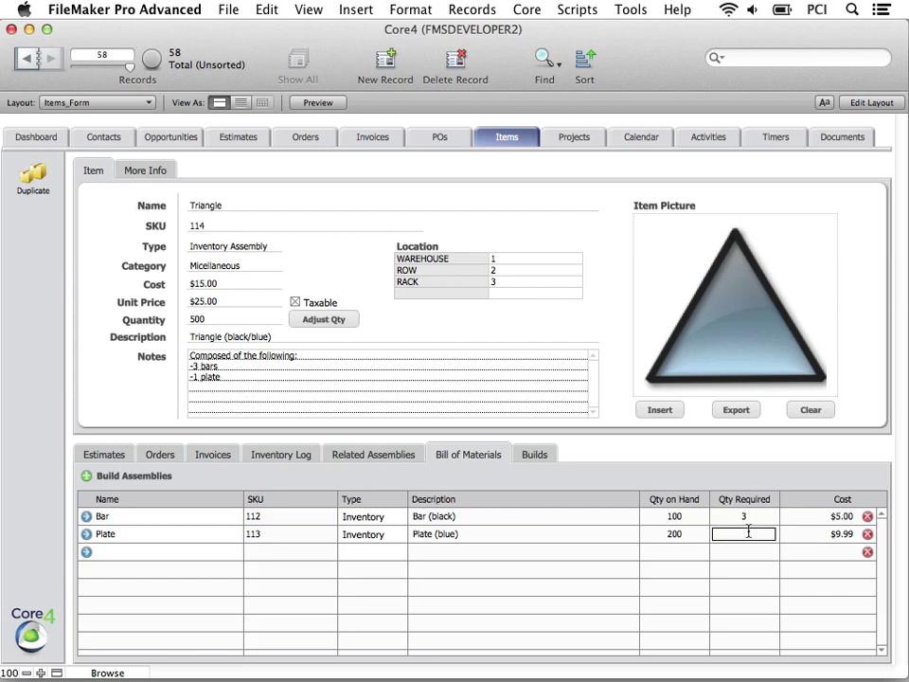
click(724, 482)
Build 30 Triangle assemblies from the bill of materials and save the build
click(89, 479)
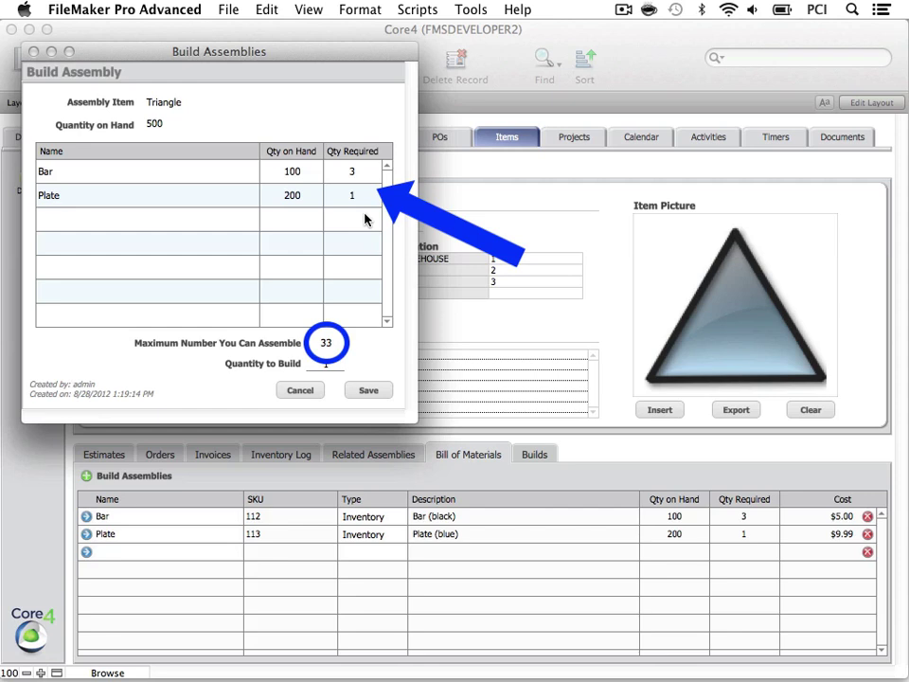
click(333, 363)
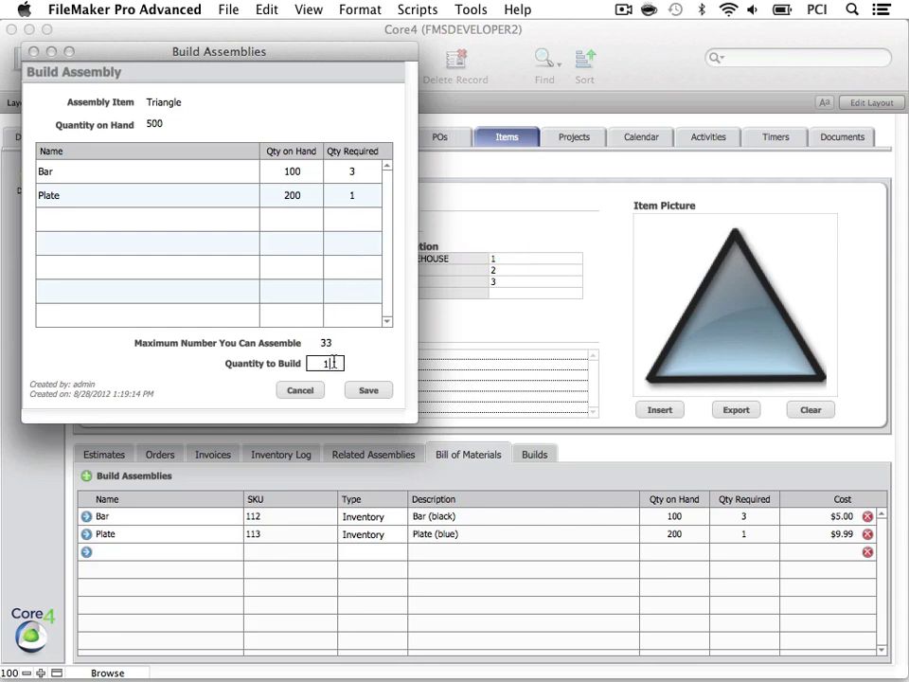
key(BackSpace)
text(30)
click(359, 362)
click(386, 390)
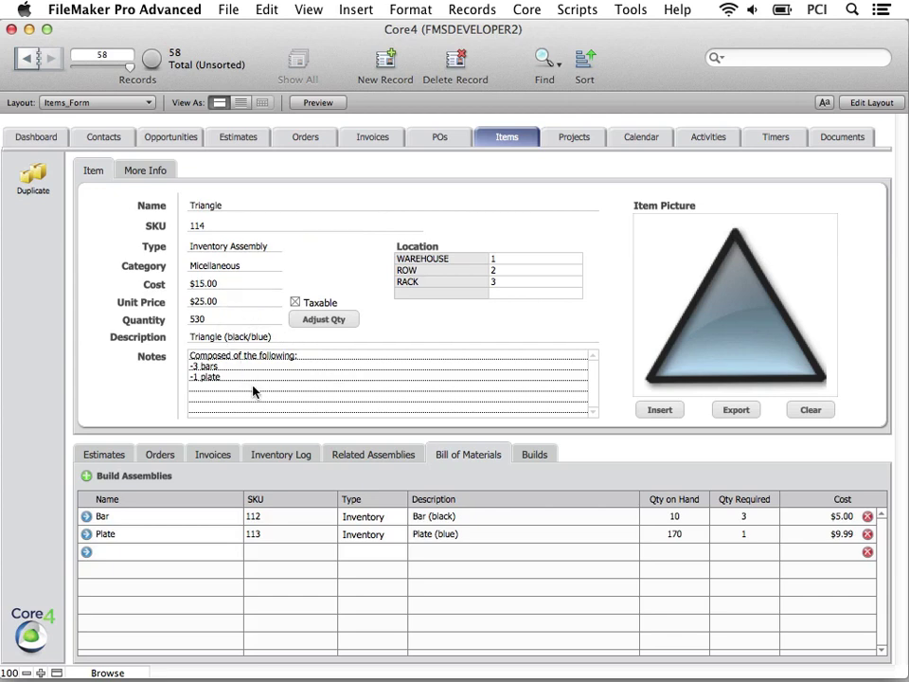
Review the Triangle's inventory log and the details of its recorded build, closing the build record when done
click(277, 456)
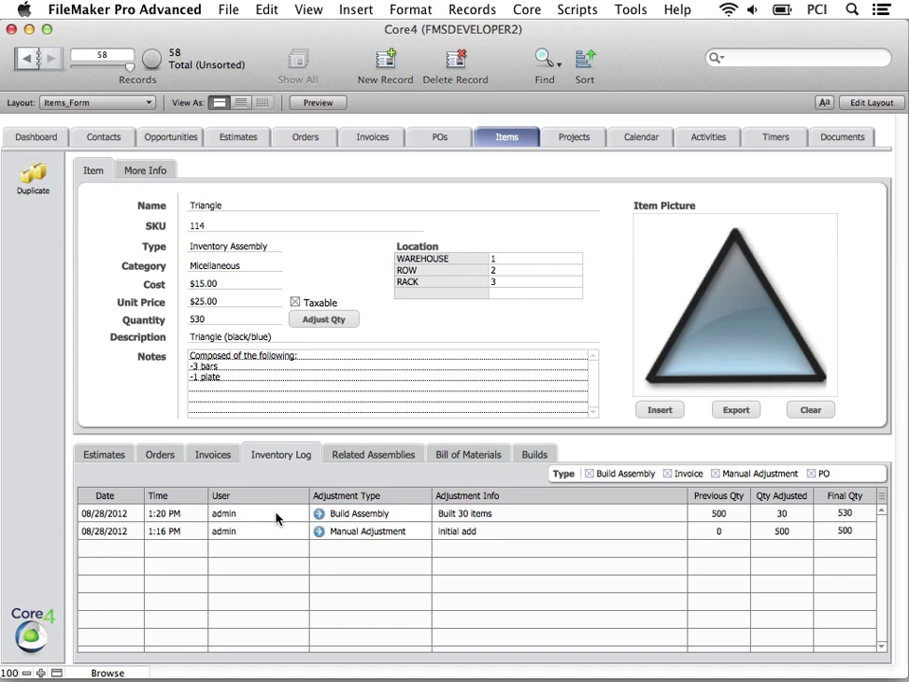
click(536, 457)
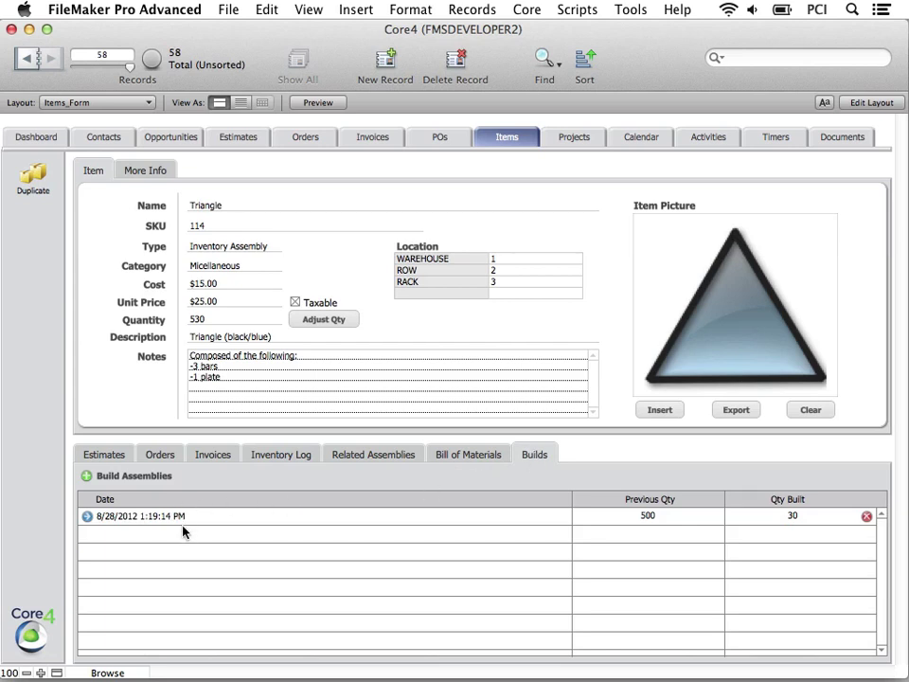
click(88, 517)
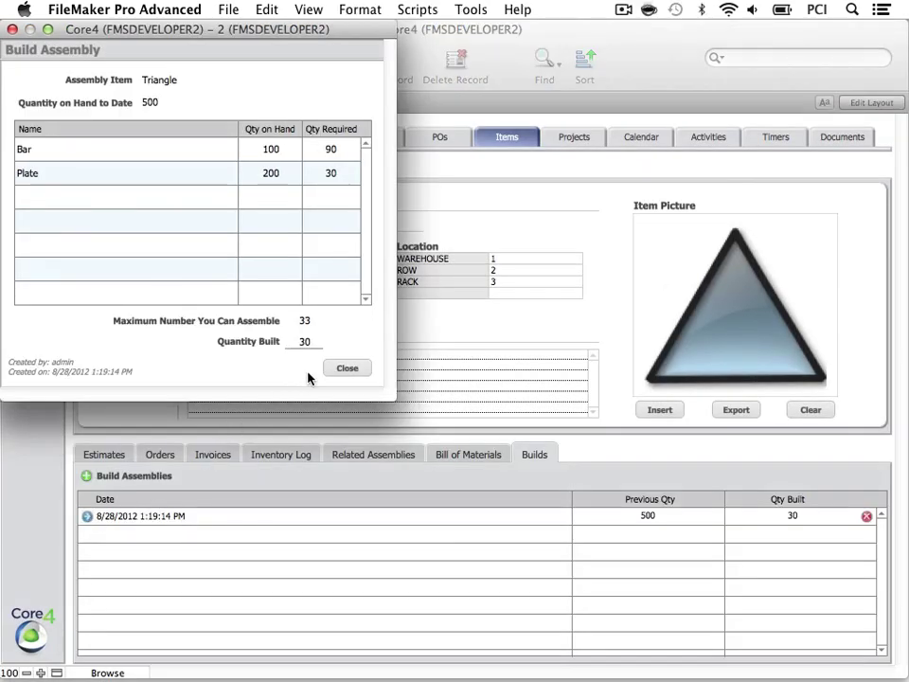
click(364, 369)
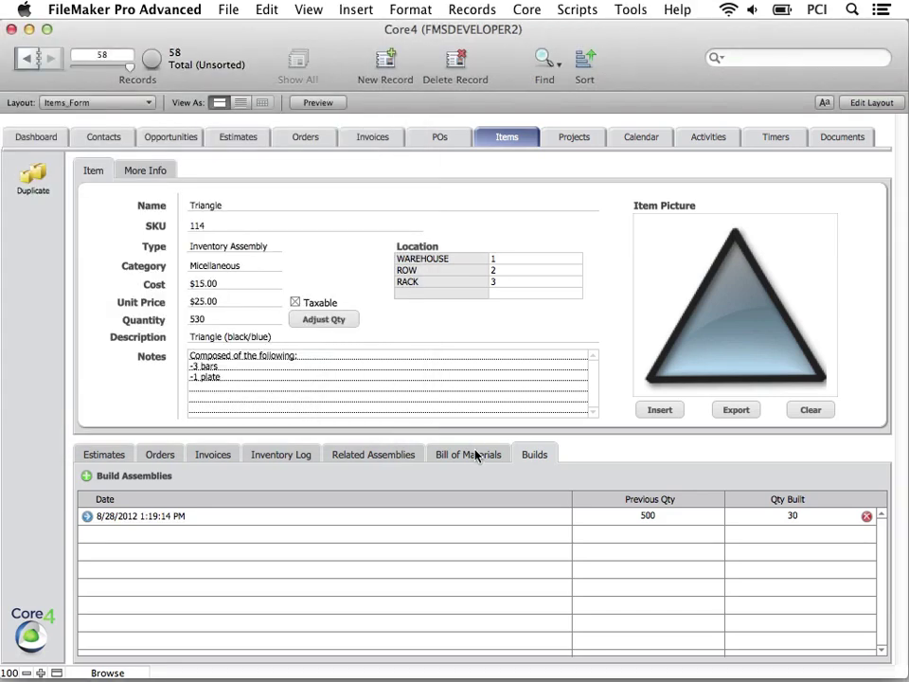
Open the Bar component from the bill of materials, view its related assemblies, and return to the Triangle item from there
click(476, 457)
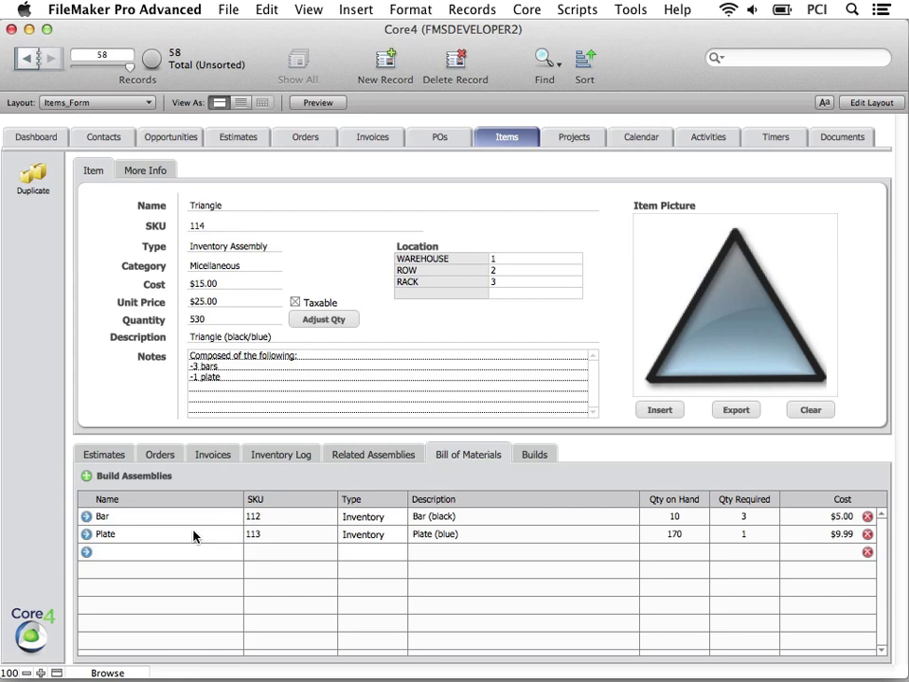
click(86, 518)
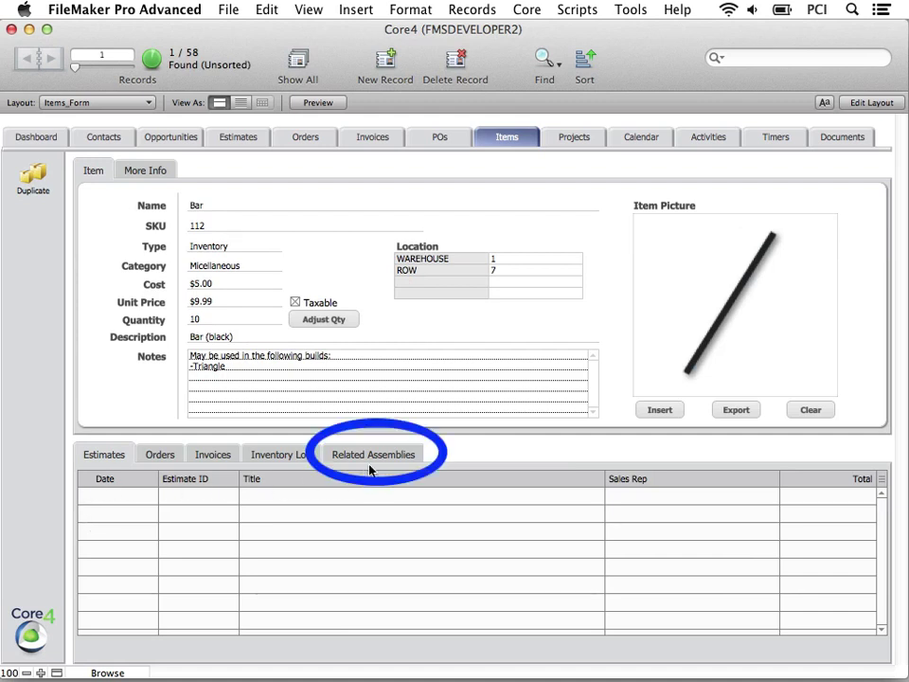
click(417, 456)
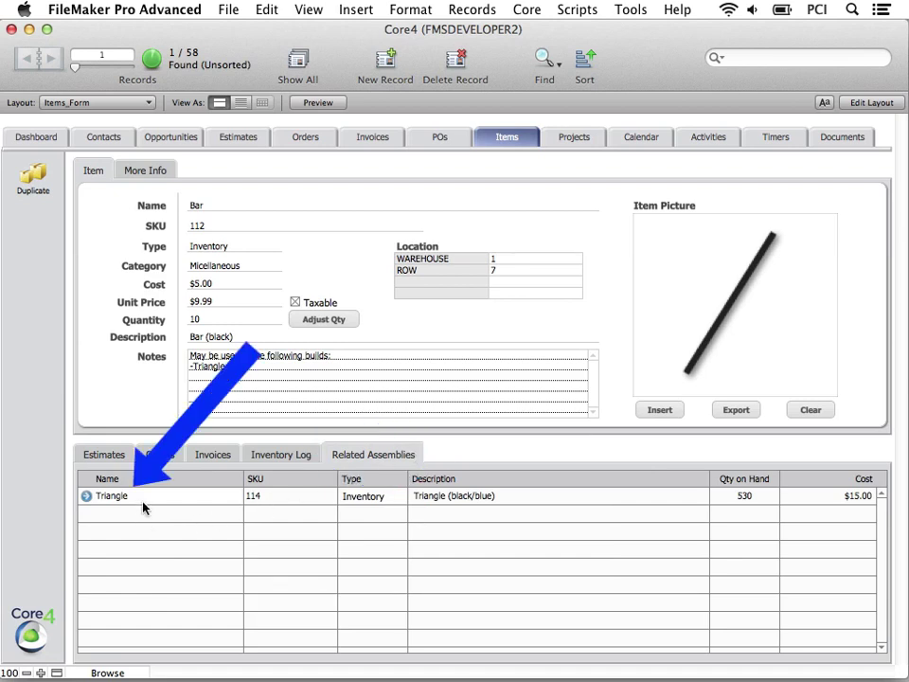
click(86, 498)
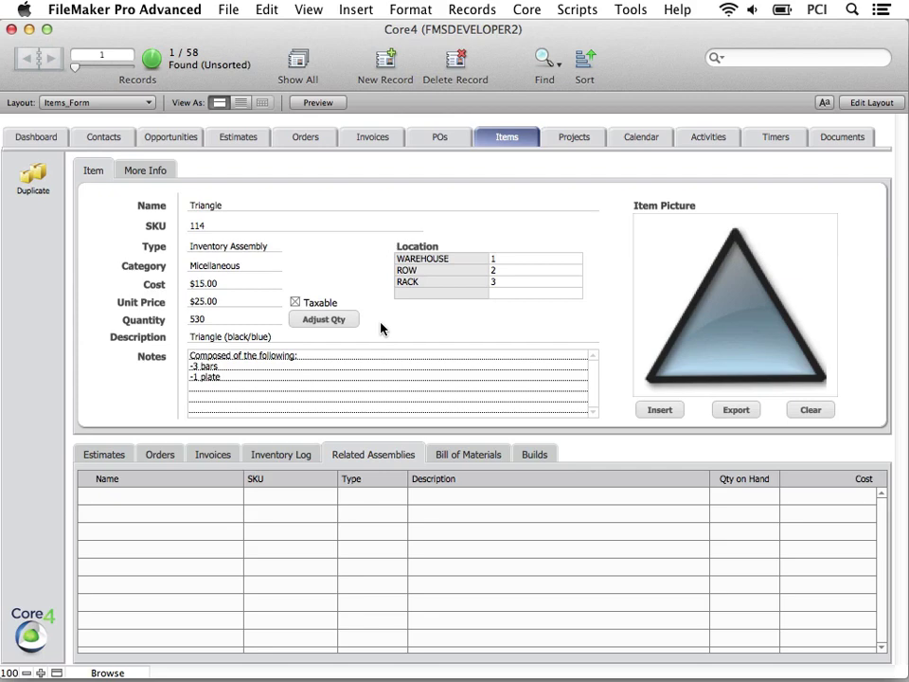
Look through the Estimates, Orders and Invoices modules where items can be used as line items
click(260, 142)
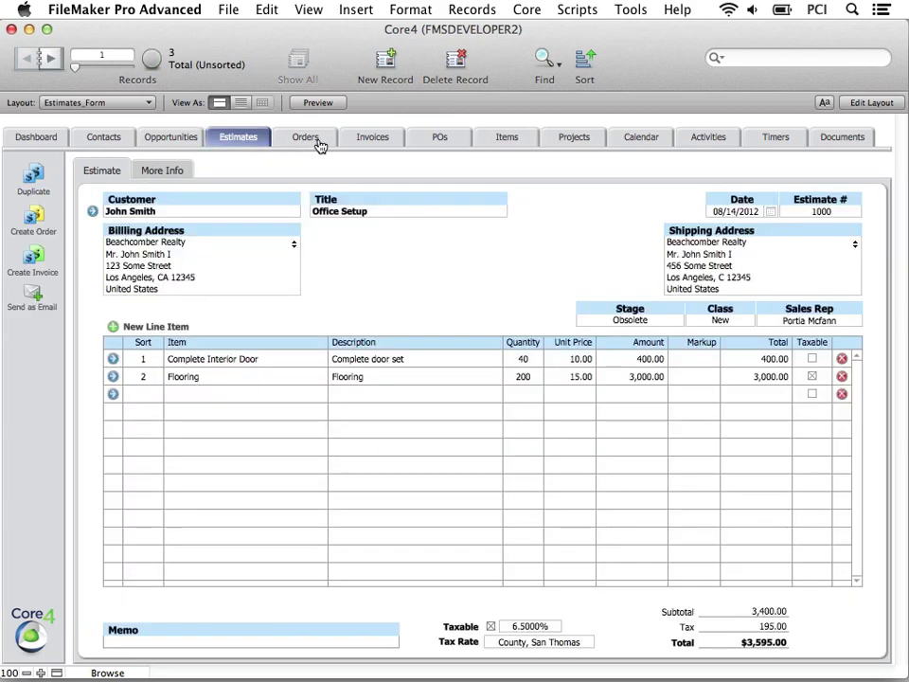
click(318, 144)
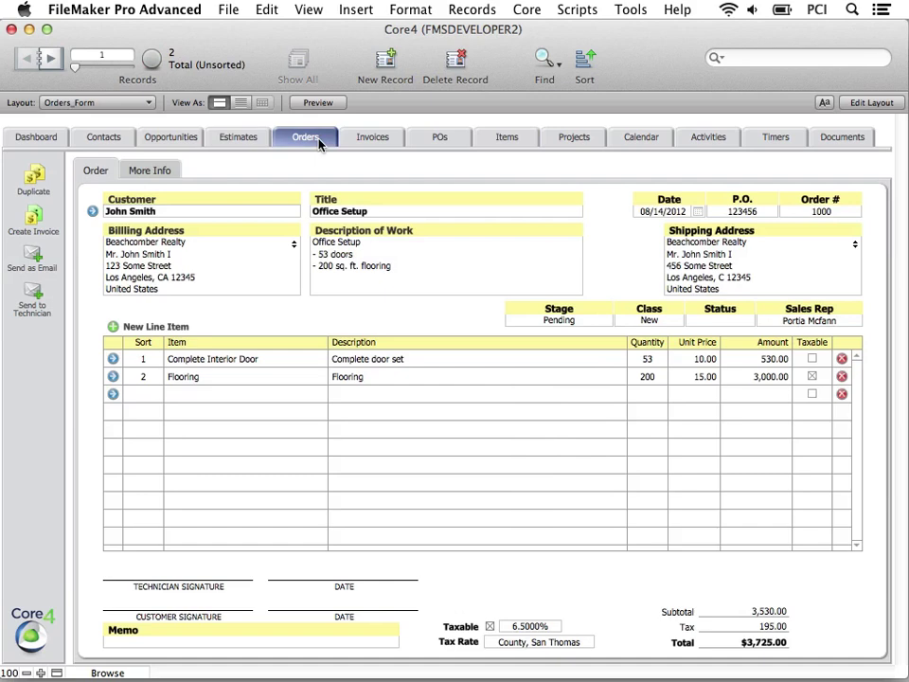
click(398, 147)
Add Triangle as a new line item on the "Micellaneous Purchase" purchase order
click(463, 144)
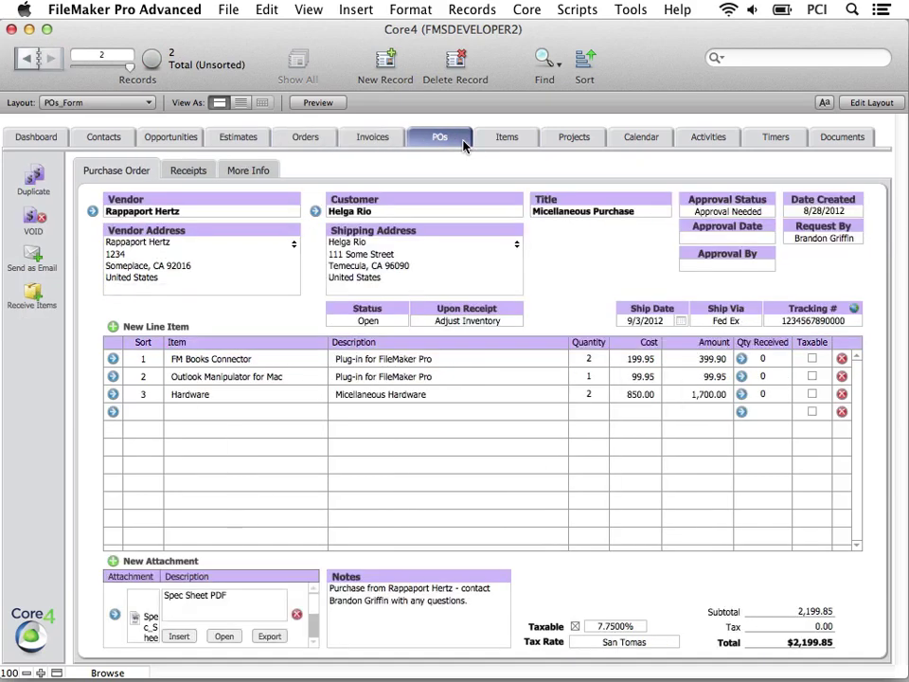
click(179, 411)
click(211, 534)
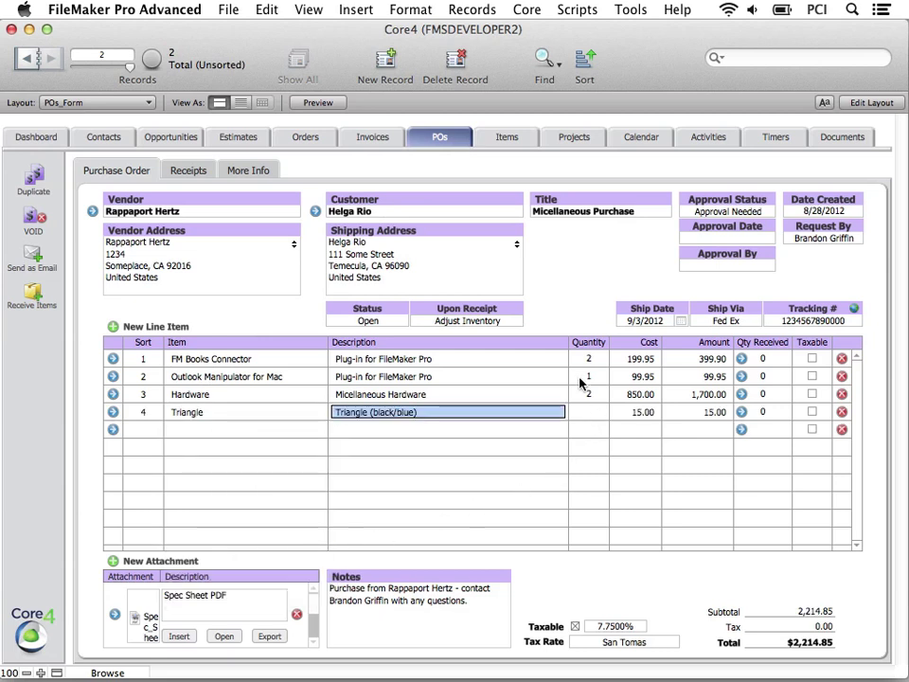
click(557, 325)
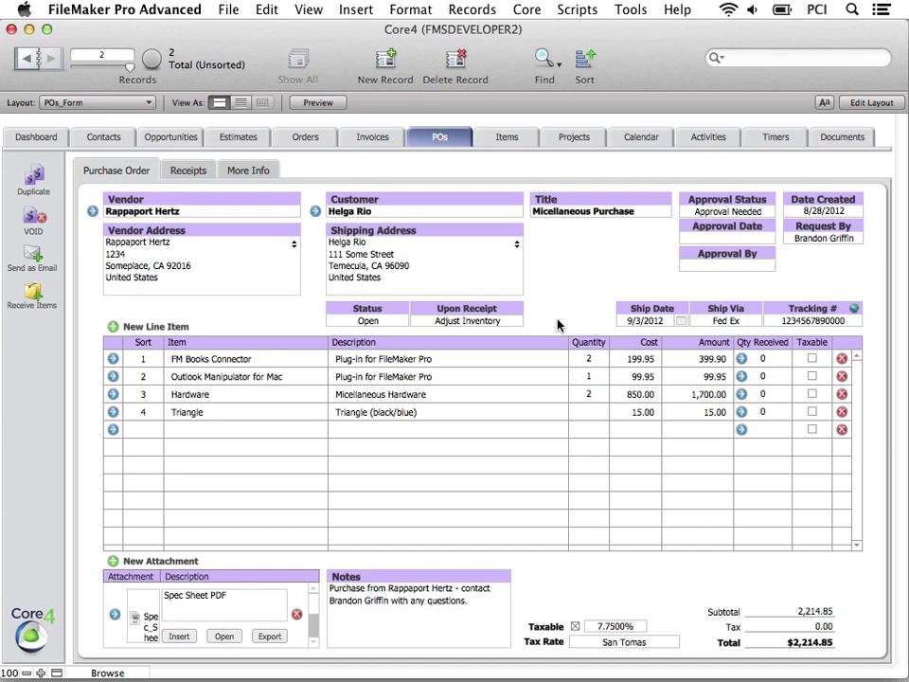